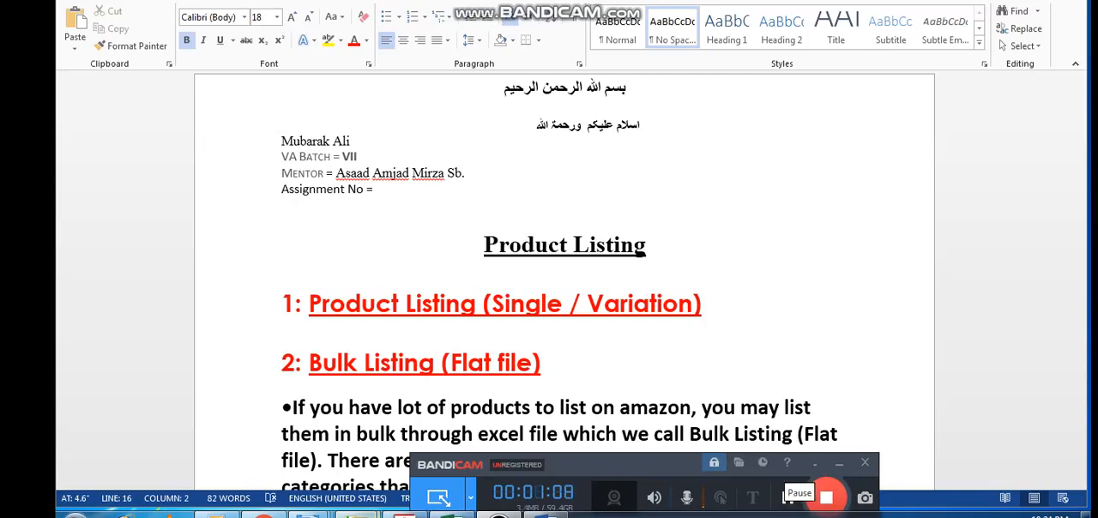
Switch to Amazon Seller Central and open the inventory file download page for adding products via upload
click(545, 516)
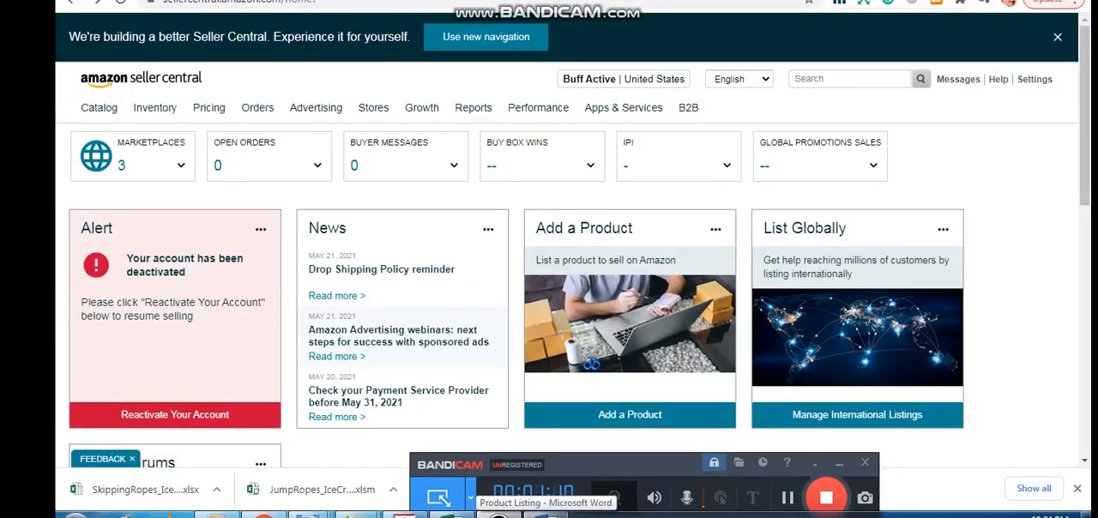
mouse_move(155, 107)
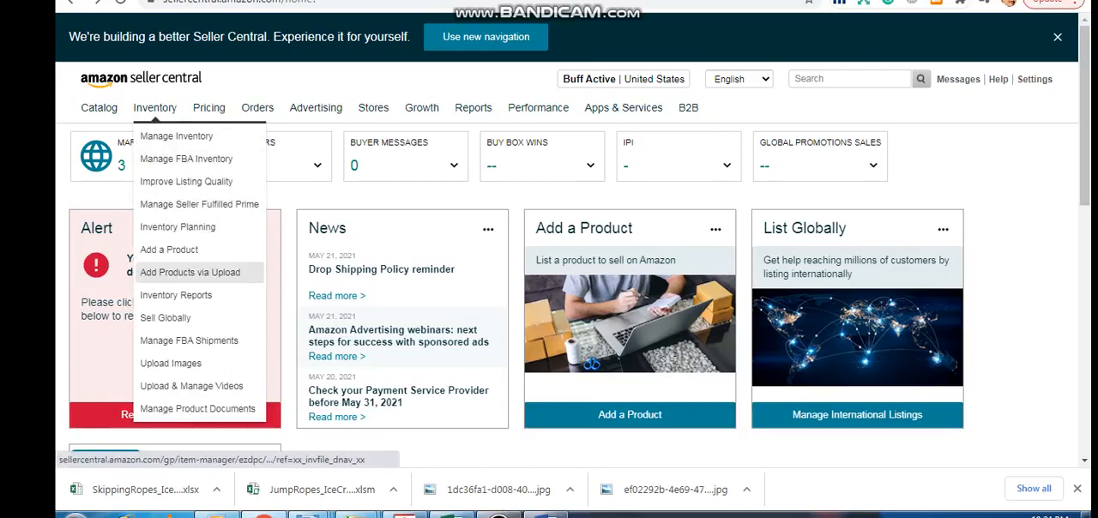
click(190, 272)
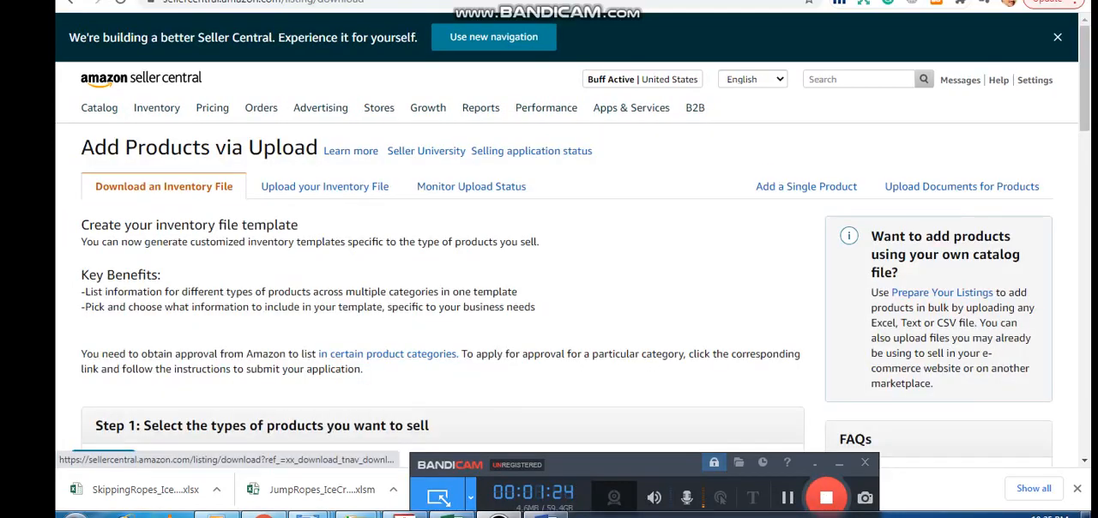
click(164, 186)
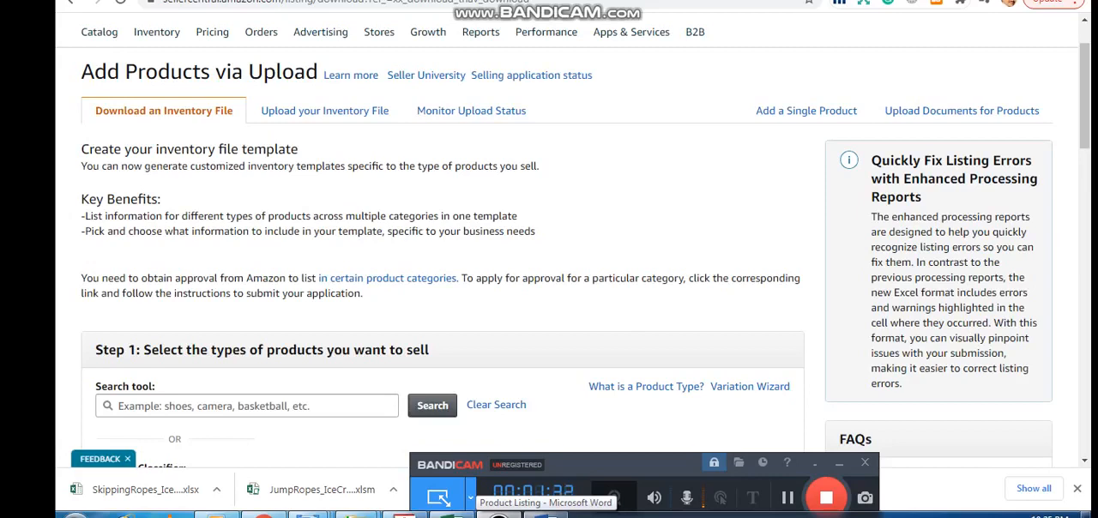
Search the product types for "ice cream Scoope" and select Ice Cream Scoops under KITCHEN TOOLS
click(498, 515)
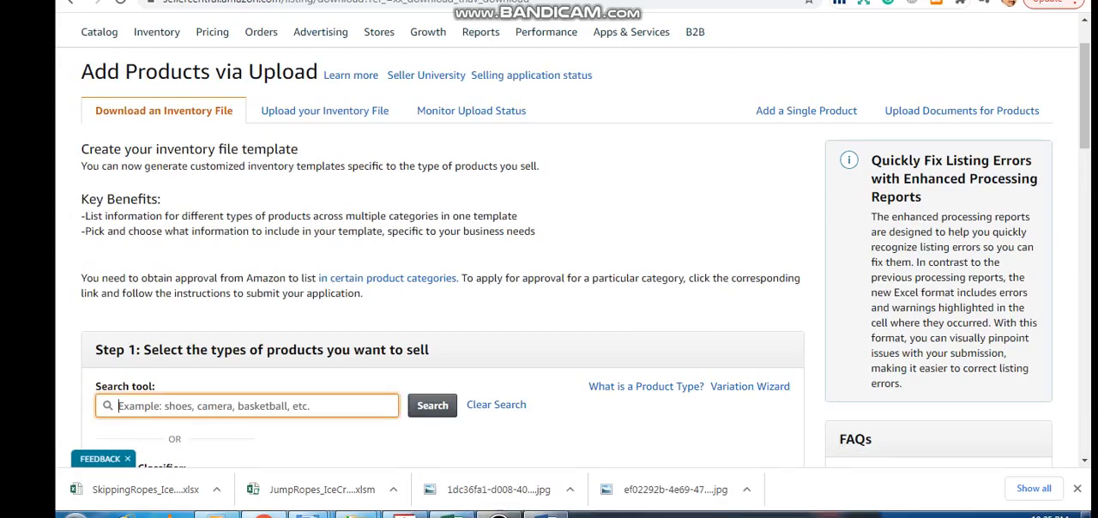
click(498, 516)
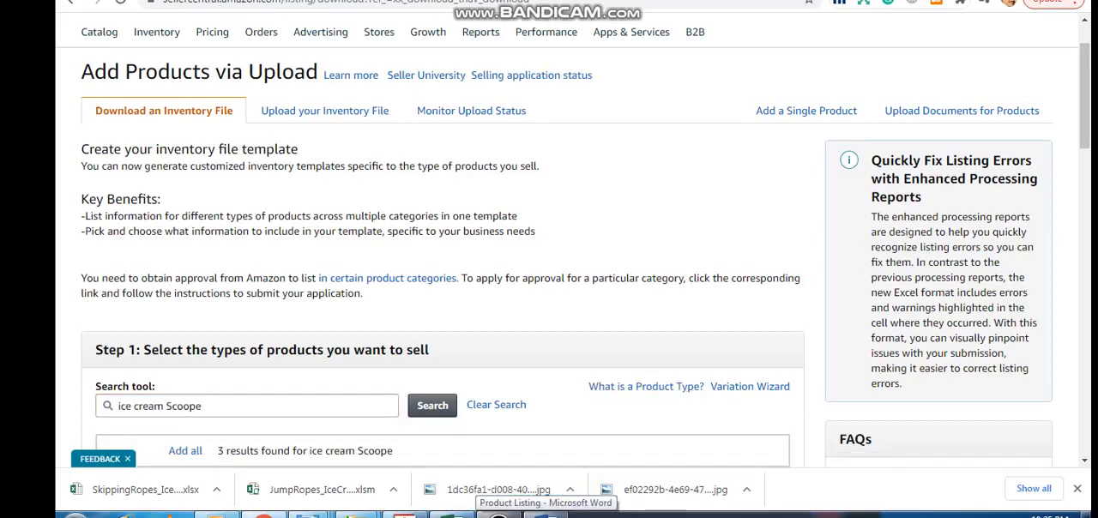
scroll(572, 244, down, 3)
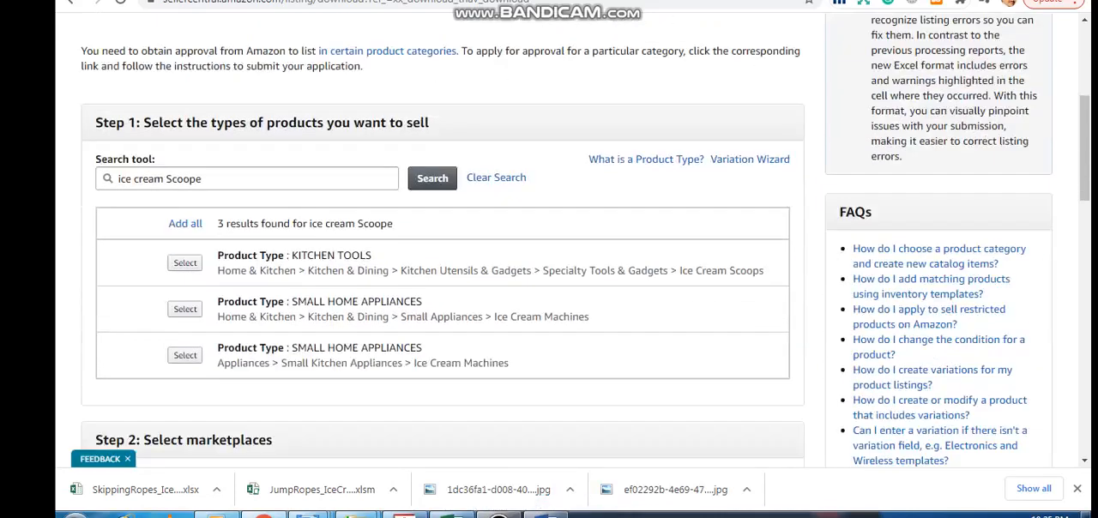
click(185, 263)
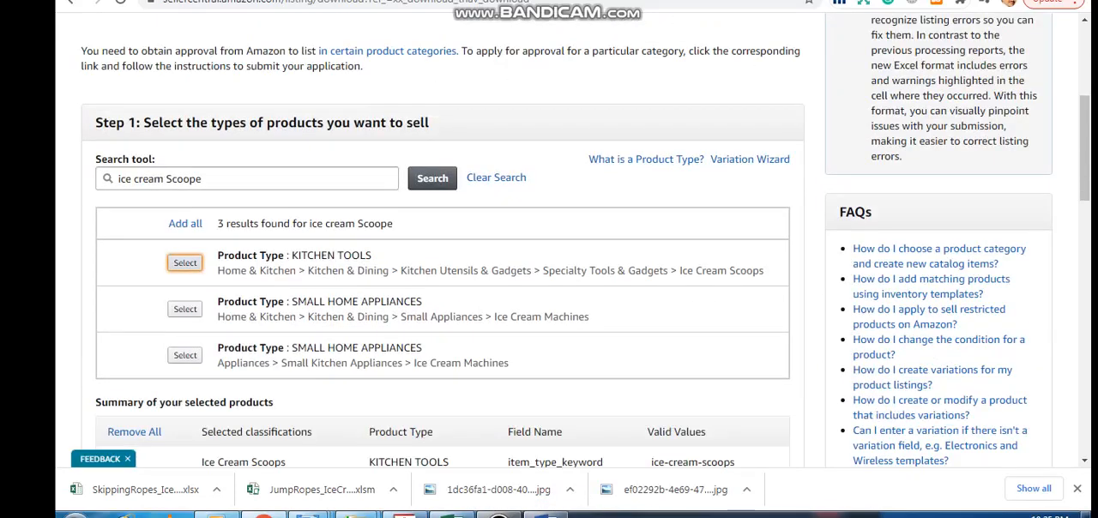
scroll(442, 257, down, 2)
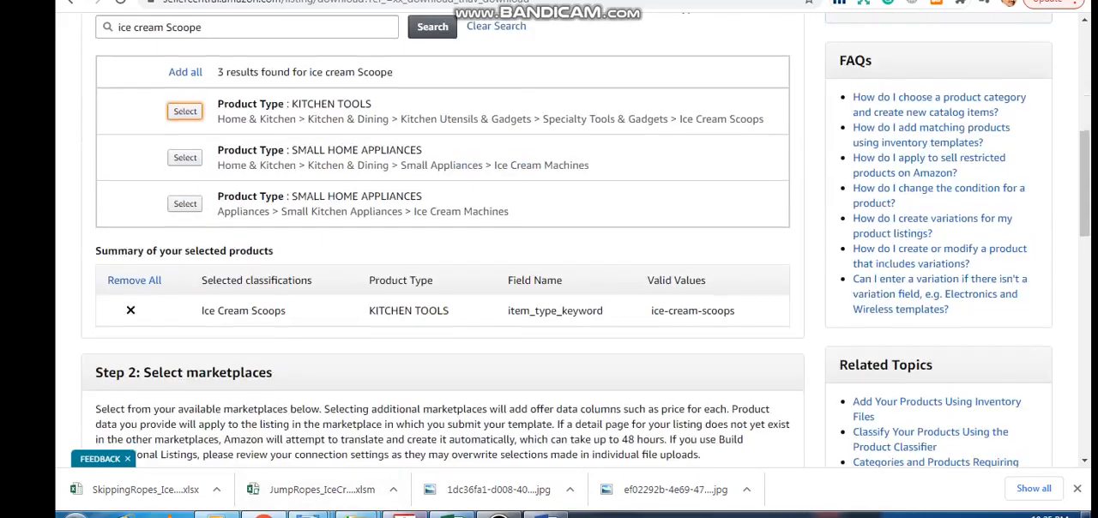
scroll(443, 258, up, 1)
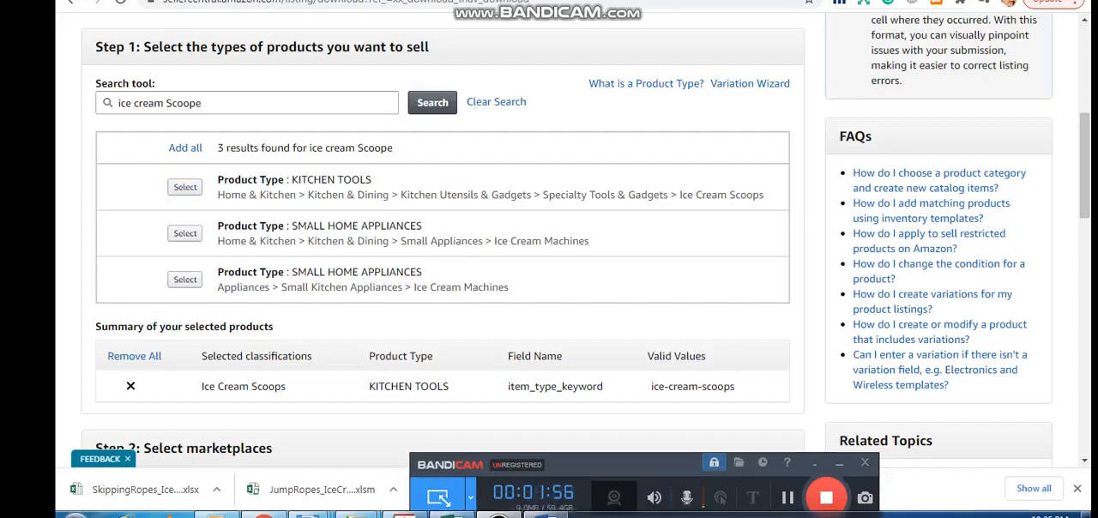
Search the product types for "skipping Rope" and add Jump Ropes to the selected products
drag(208, 103, 117, 103)
key(BackSpace)
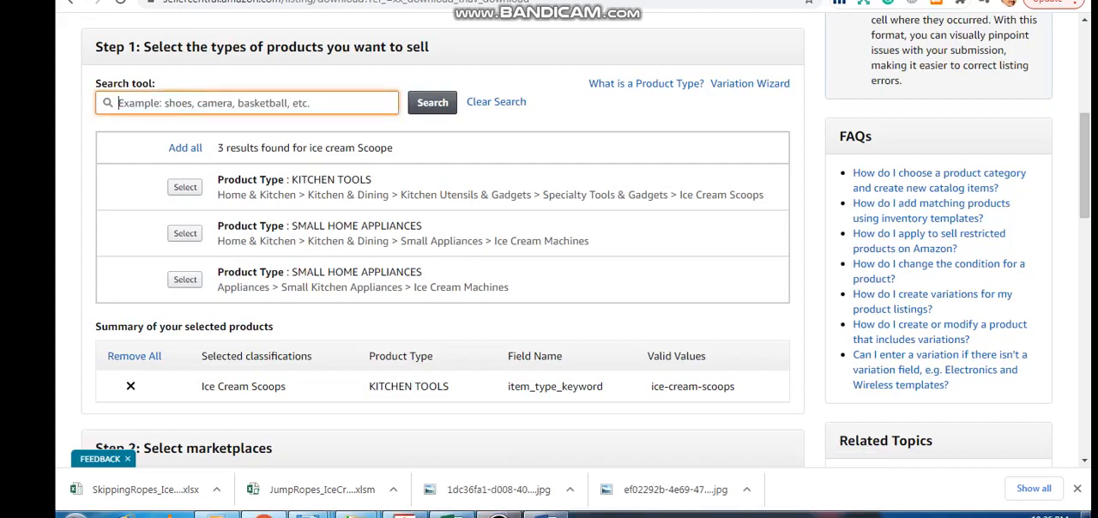
text(ski)
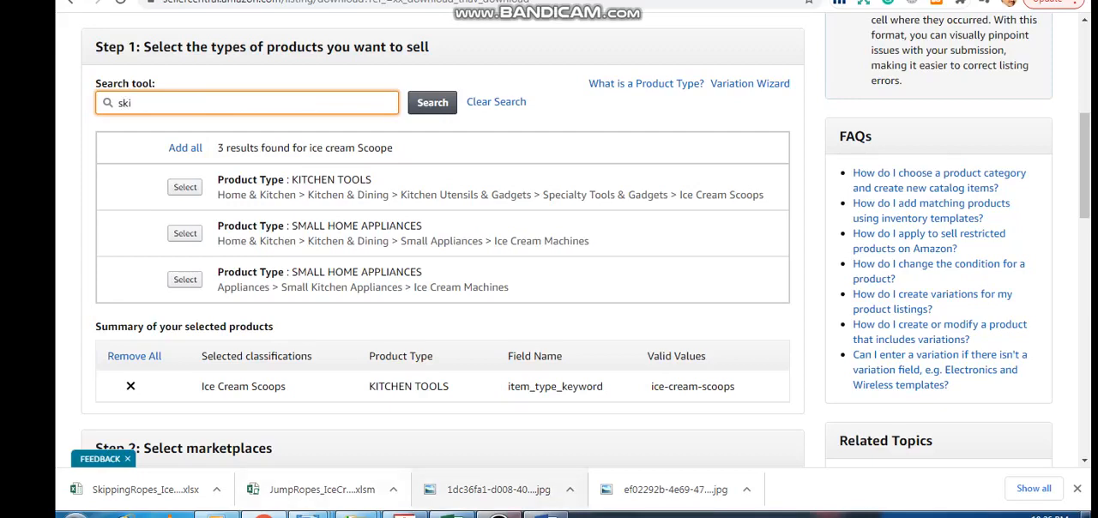
click(498, 515)
text(pping Rope)
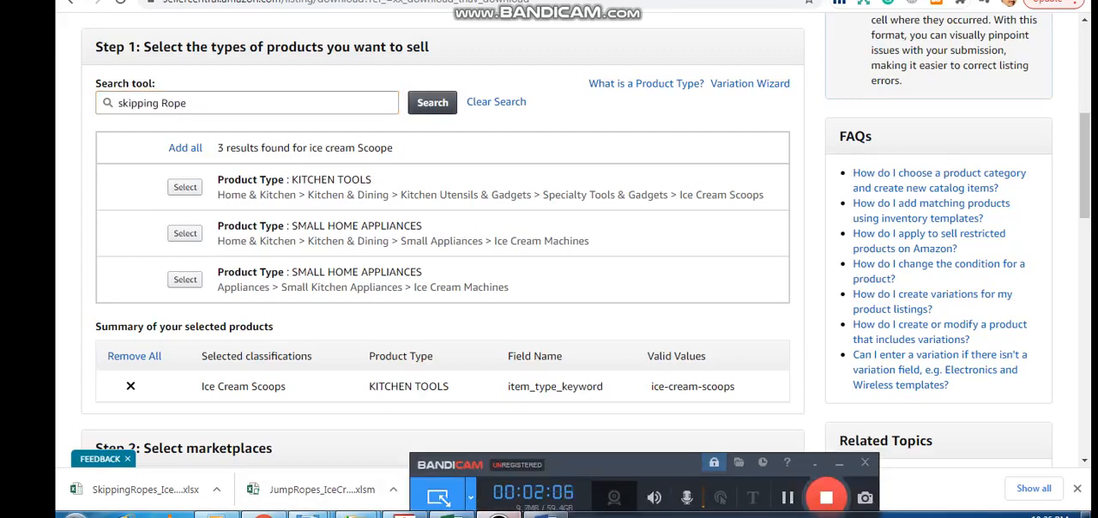
click(433, 103)
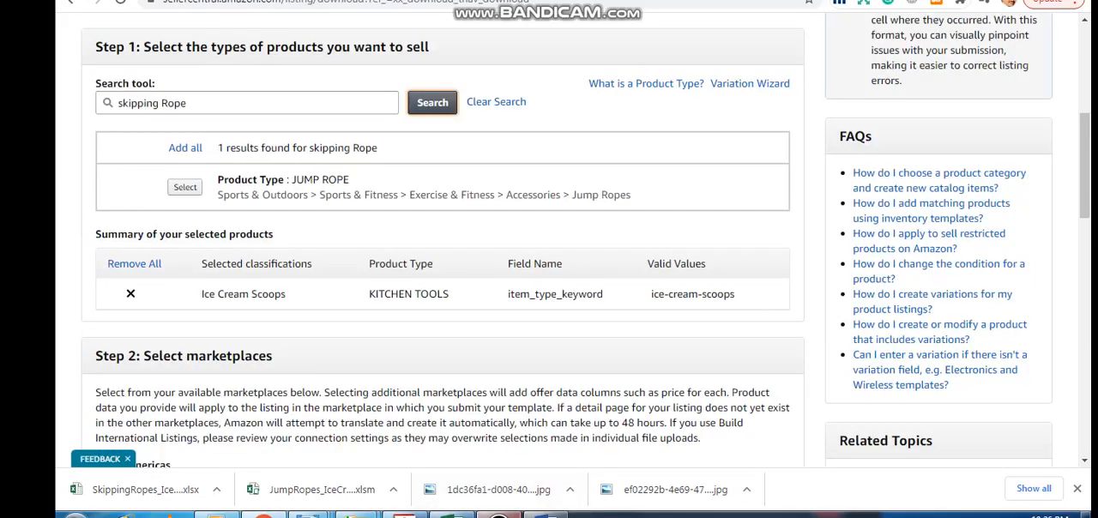
click(185, 187)
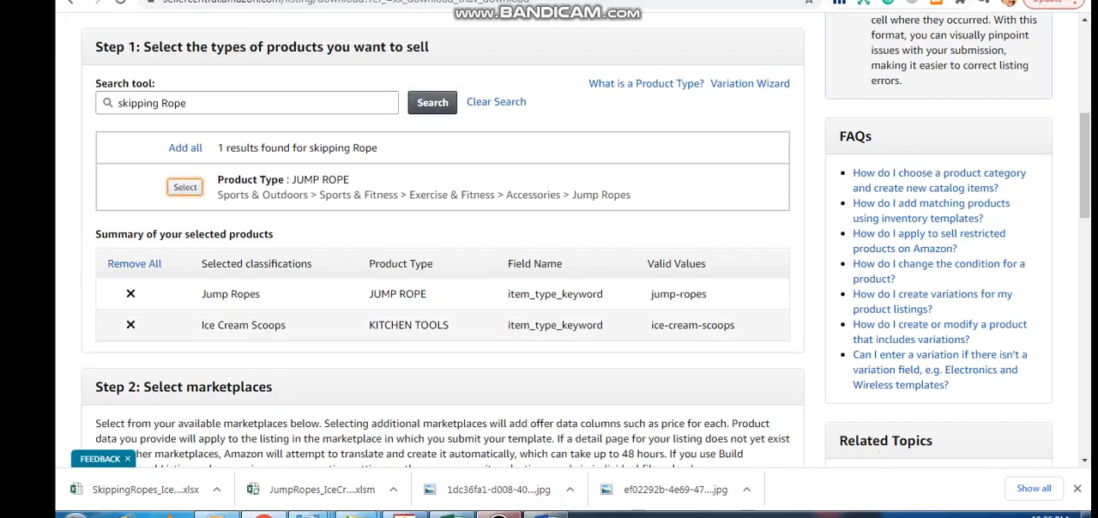
click(499, 515)
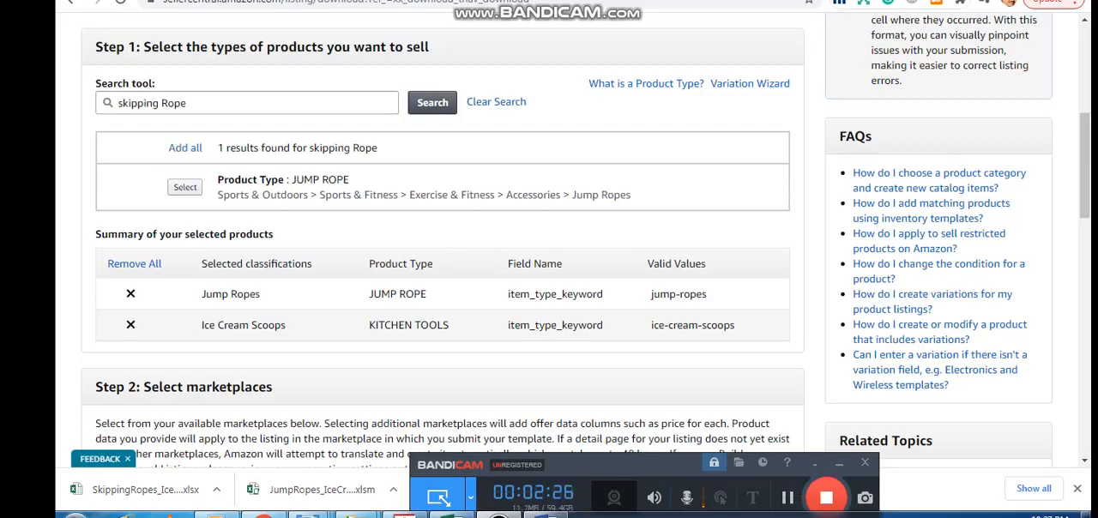
Generate the English Advanced inventory template for the selected product types and marketplaces
scroll(442, 258, down, 8)
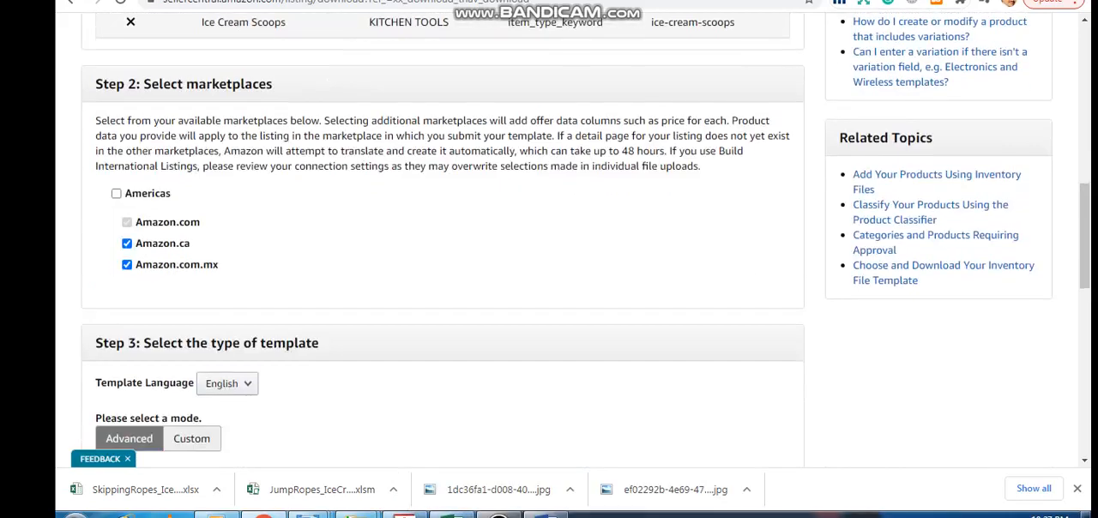
scroll(443, 257, up, 2)
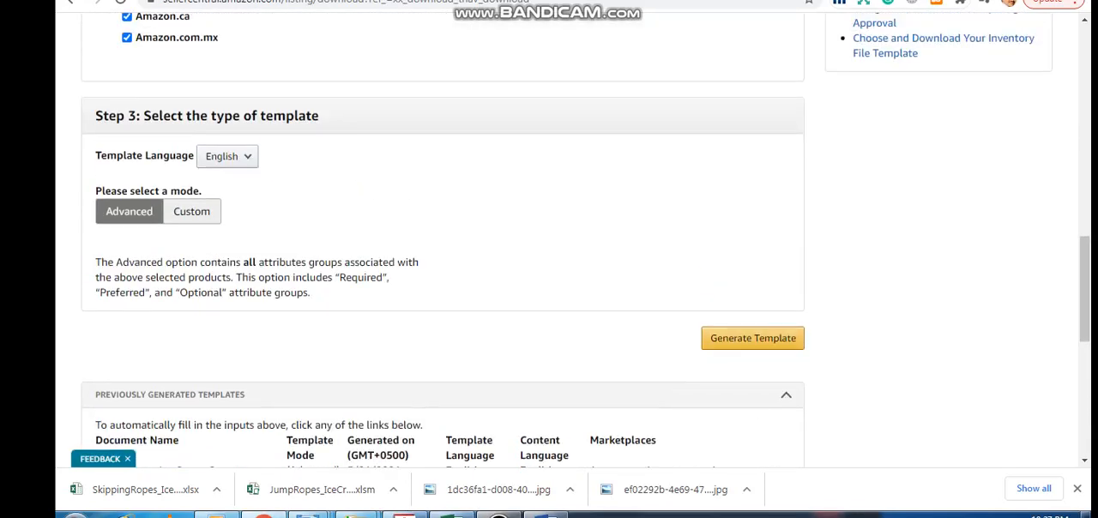
click(752, 338)
click(498, 516)
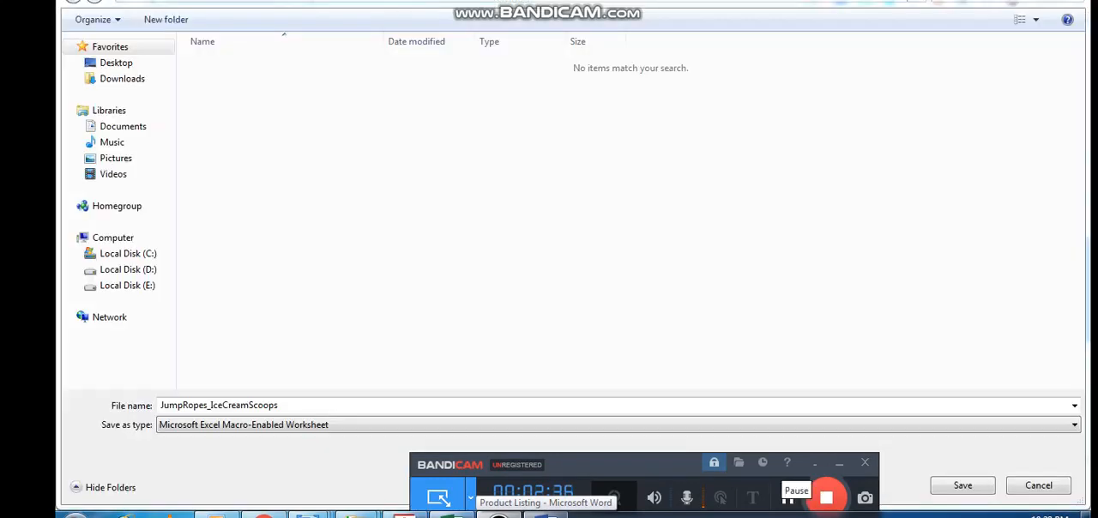
drag(621, 464, 546, 469)
click(712, 502)
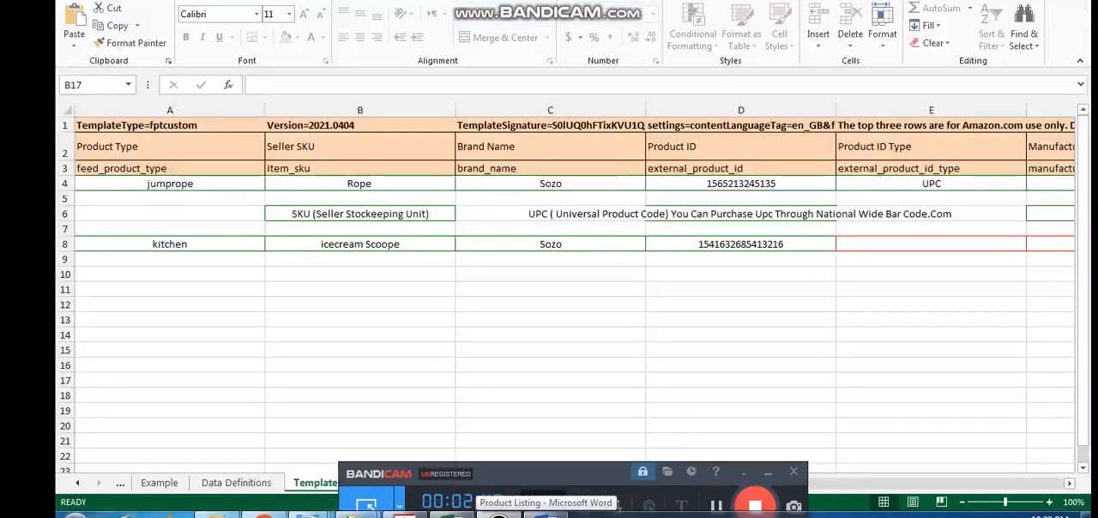
click(768, 473)
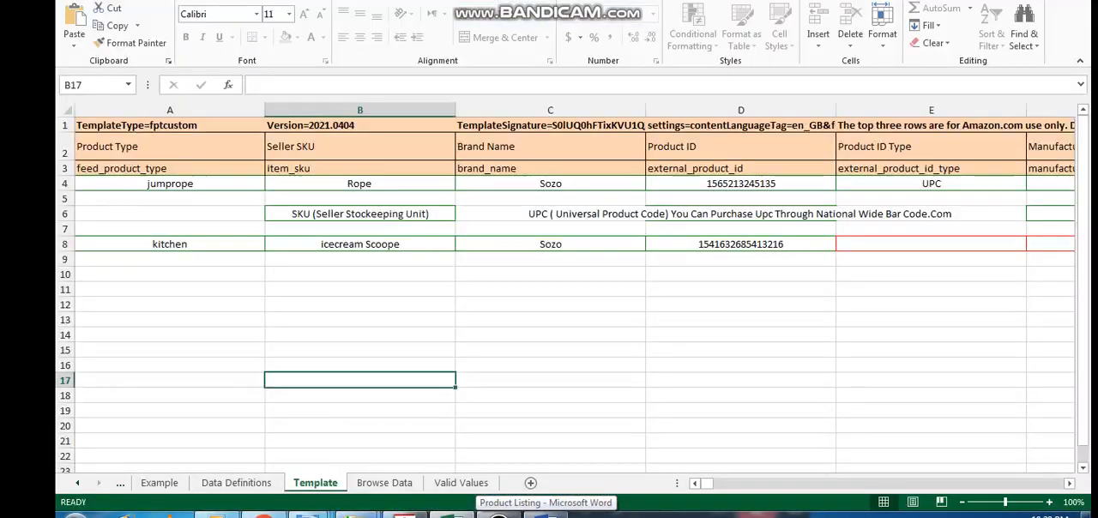
click(360, 305)
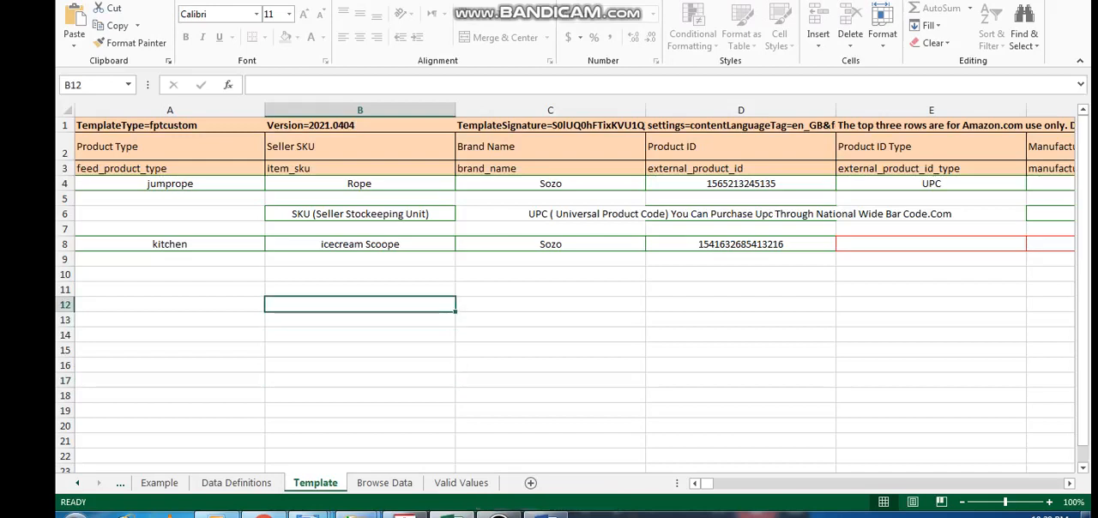
click(169, 213)
click(498, 515)
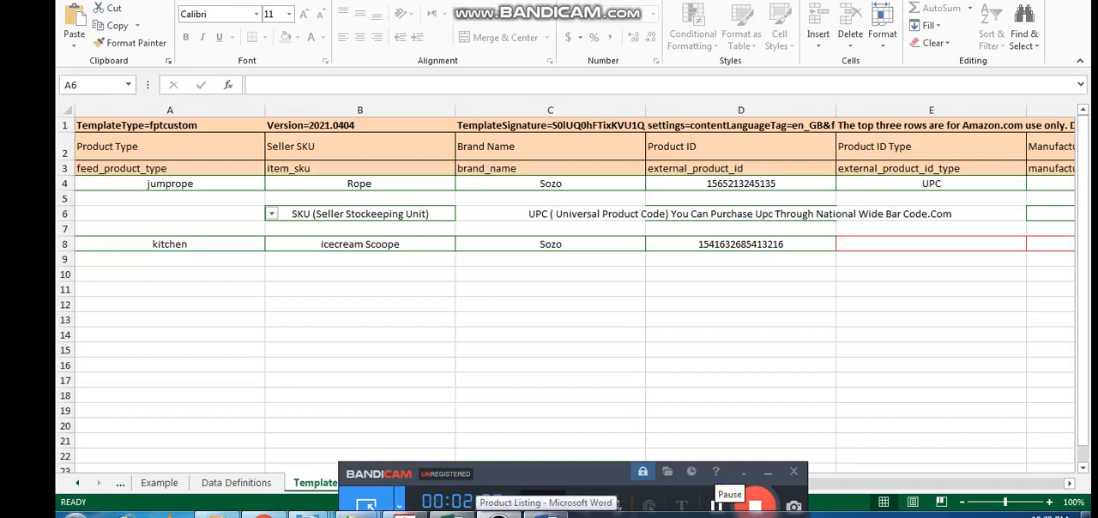
click(768, 473)
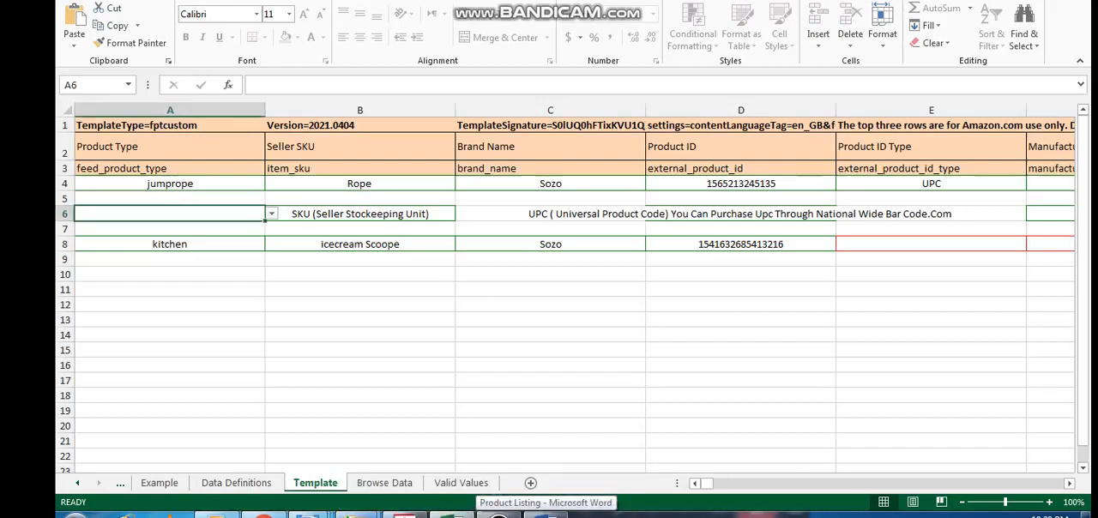
Choose jumprope as the Product Type in cell A4 of the Template sheet
click(170, 147)
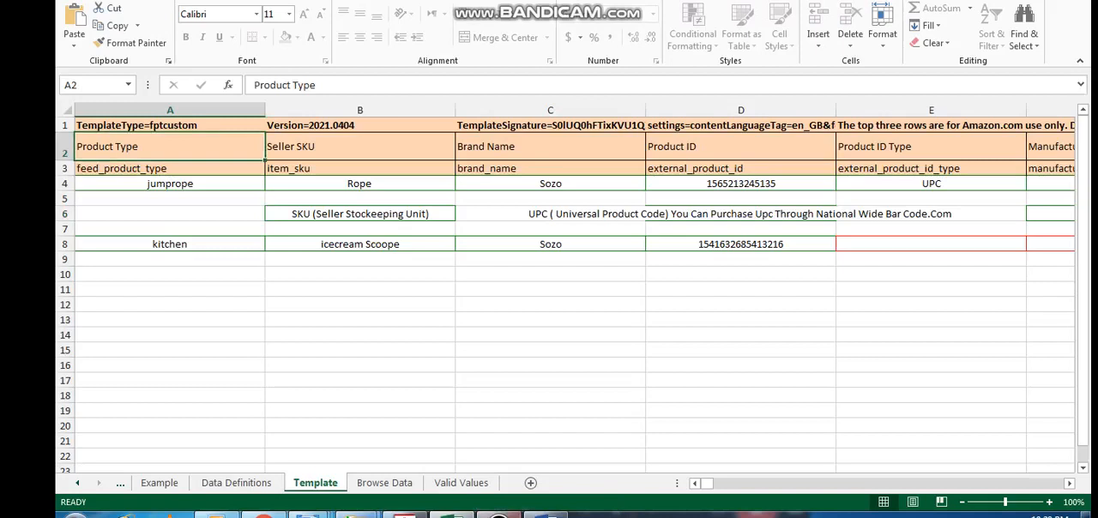
click(499, 515)
click(717, 506)
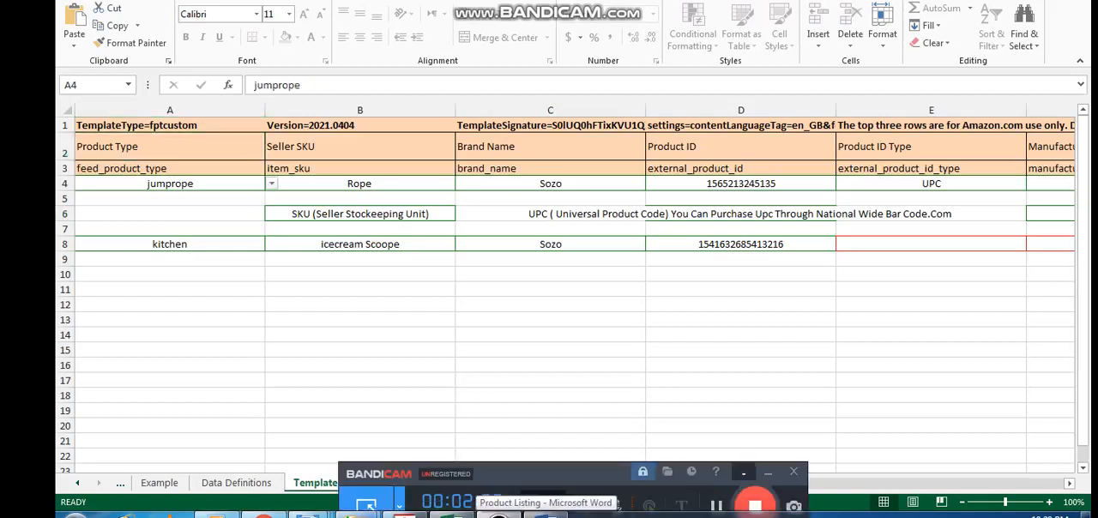
click(767, 472)
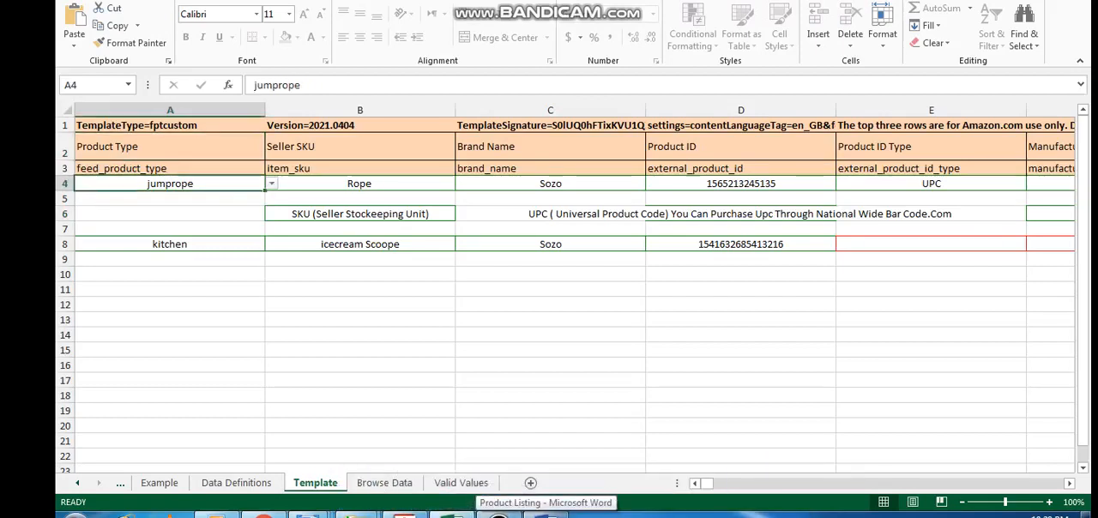
click(271, 184)
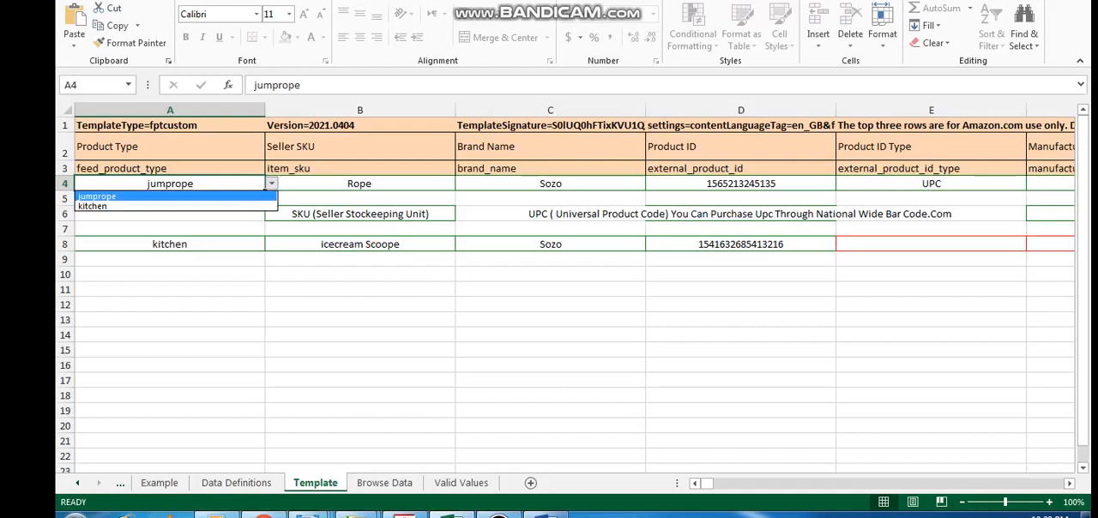
click(171, 197)
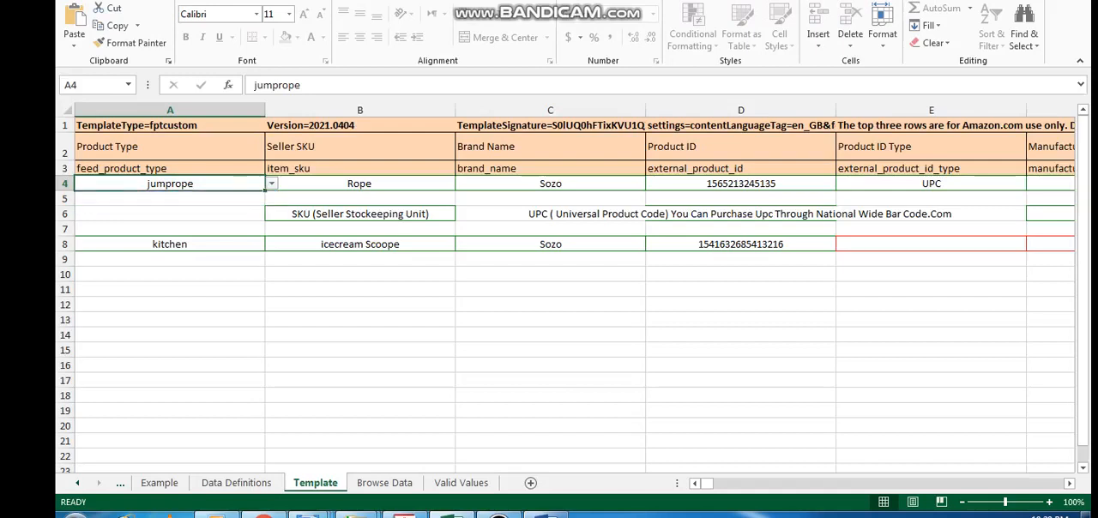
Change the jump rope's Seller SKU in cell B4 of the Template sheet to j_Rope
click(359, 146)
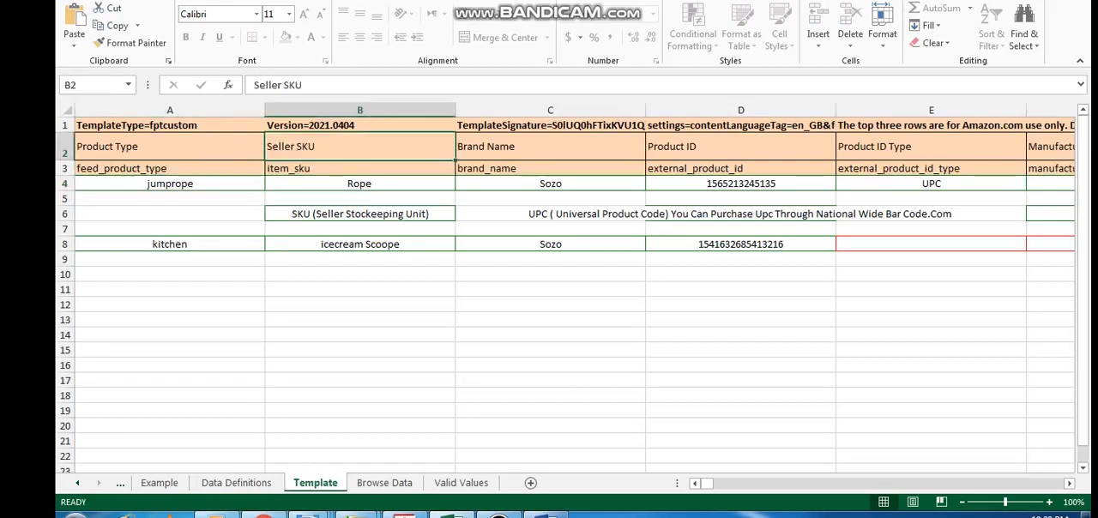
click(360, 183)
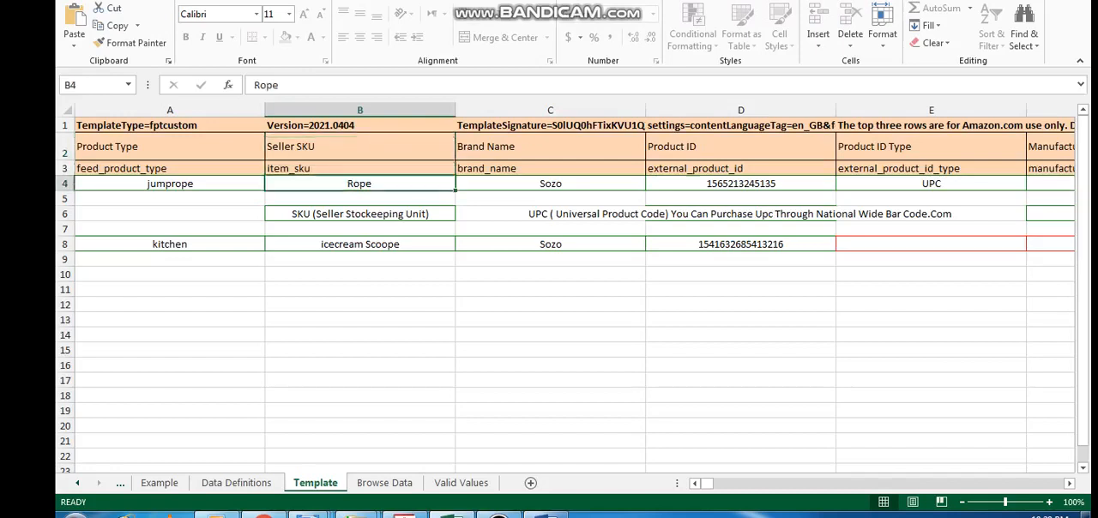
click(359, 290)
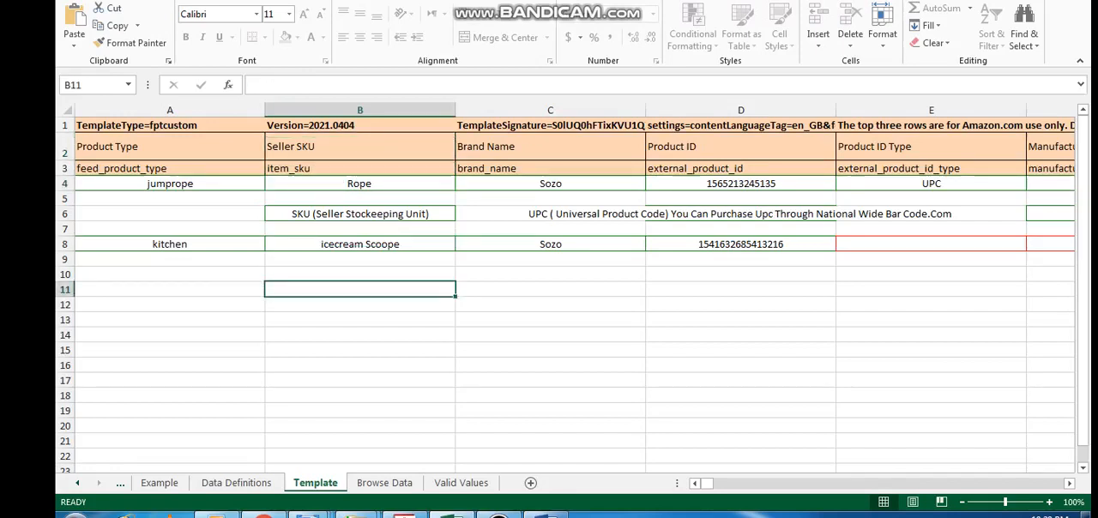
click(359, 213)
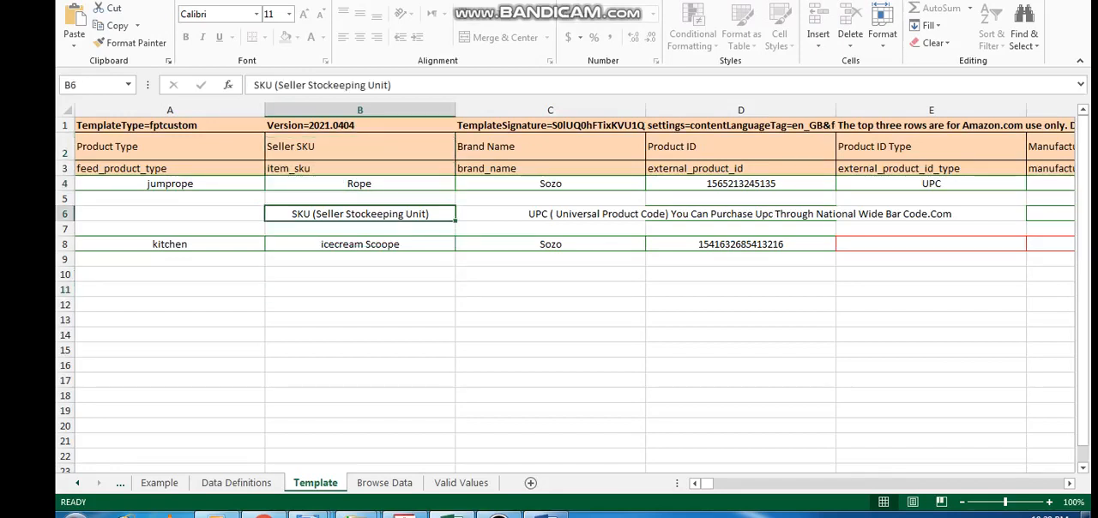
click(359, 183)
double_click(350, 184)
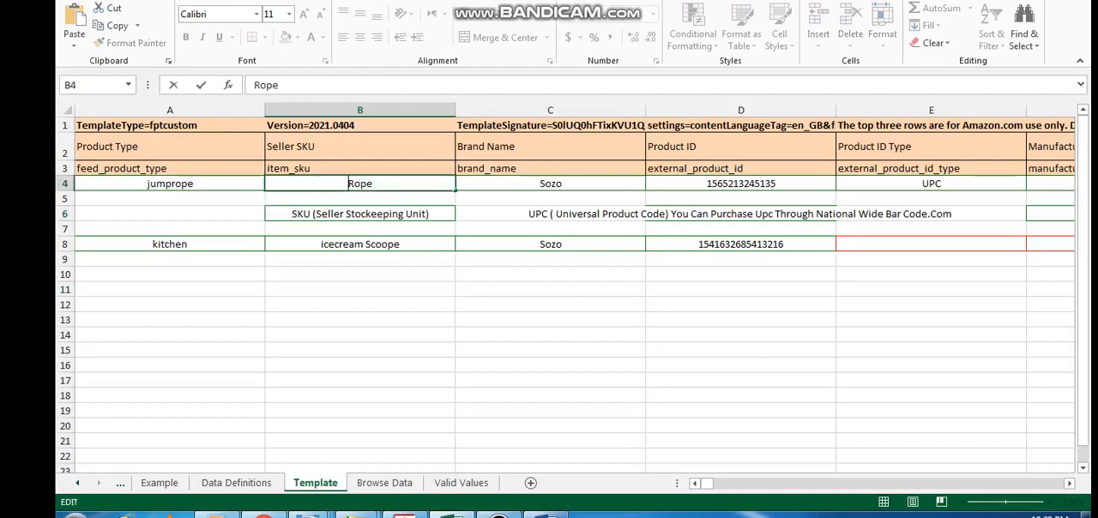
text(j)
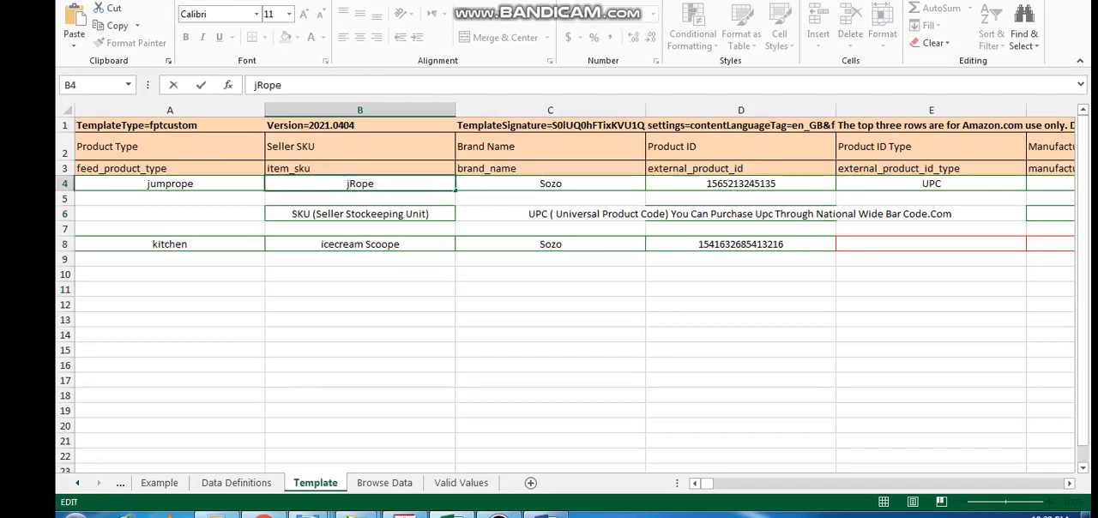
text(_)
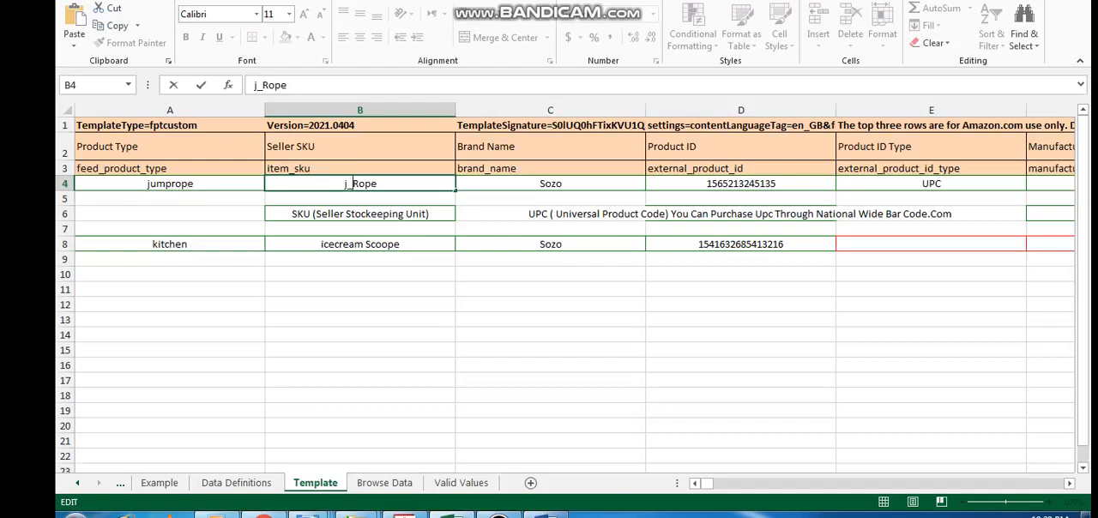
key(Return)
Review the jump rope's Brand Name, Product ID and Product ID Type in row 4 and the UPC purchasing note in D6
key(Right)
key(Right)
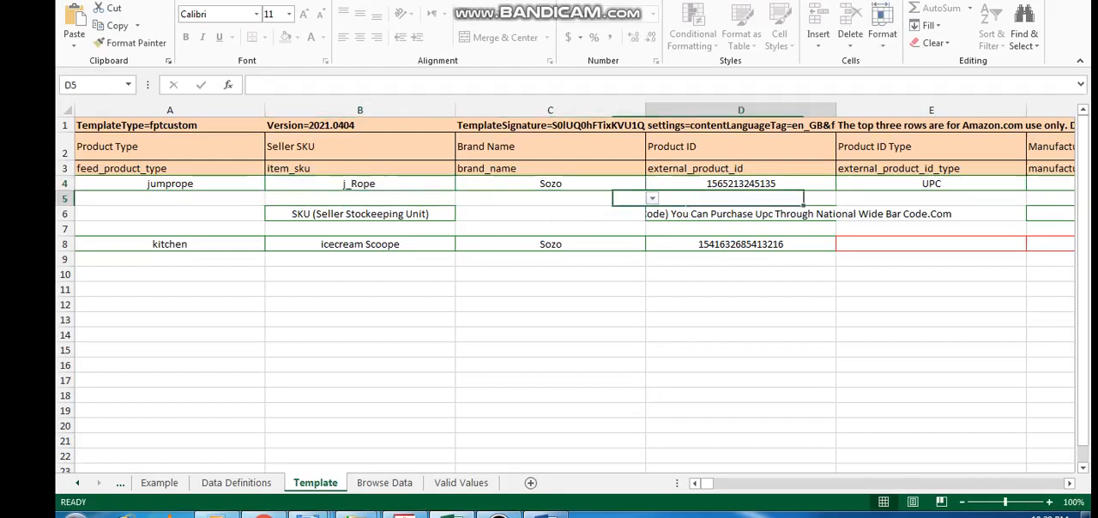
key(Left)
key(Up)
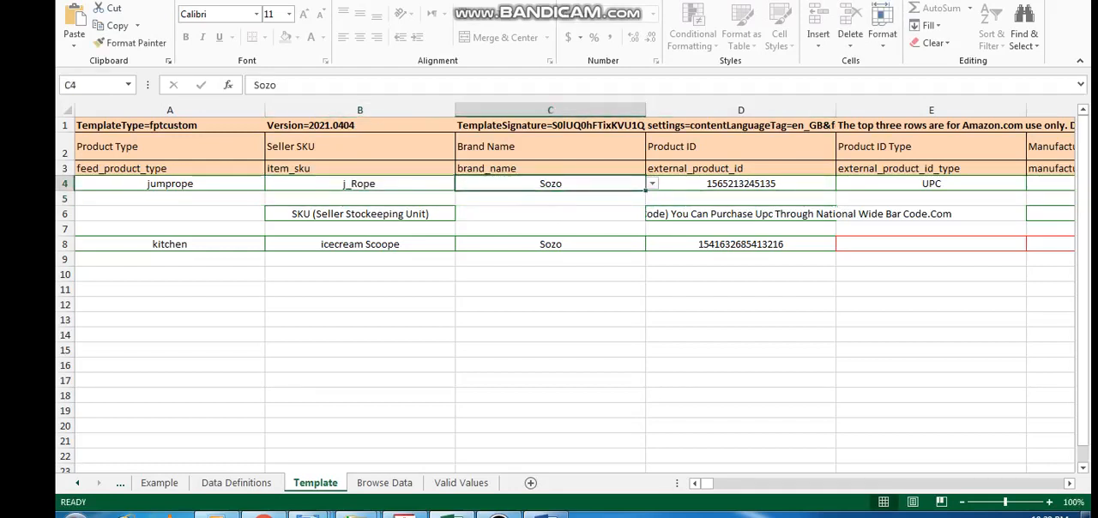
key(Right)
key(Right)
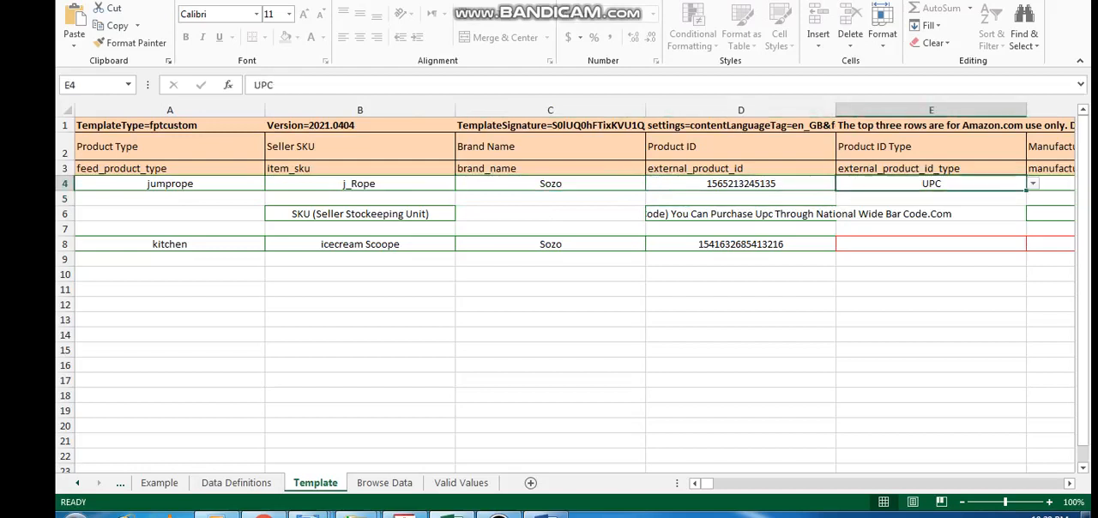
key(Left)
key(Down)
click(740, 214)
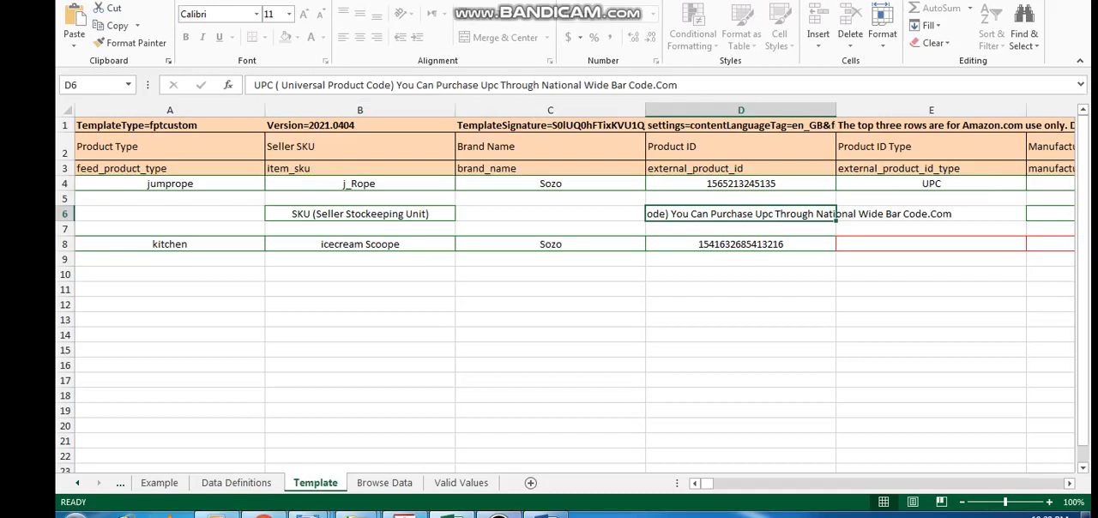
Switch to the browser and examine the EAN and UPC barcode prices and purchase details on nationwidebarcode.com
click(499, 516)
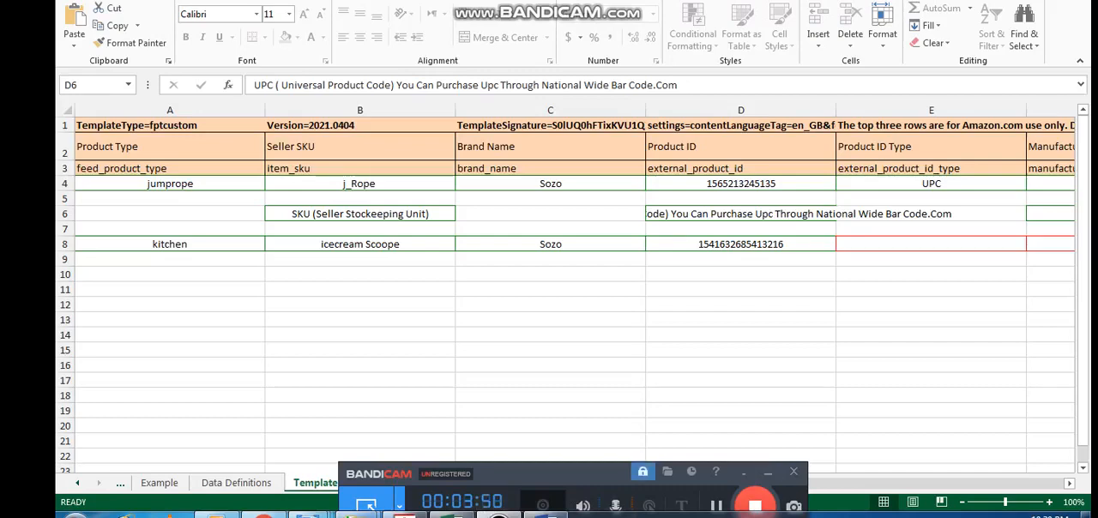
click(263, 515)
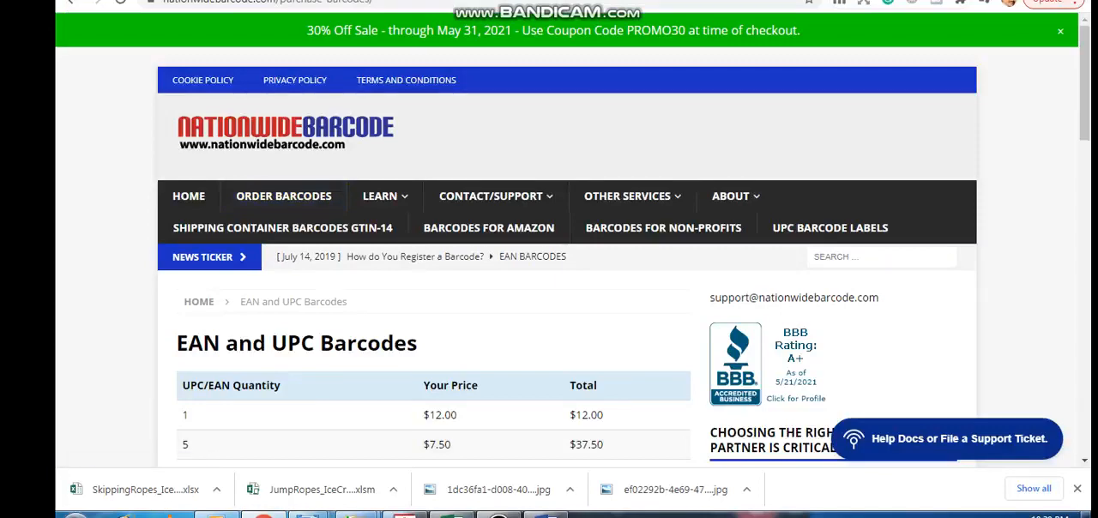
scroll(566, 258, down, 2)
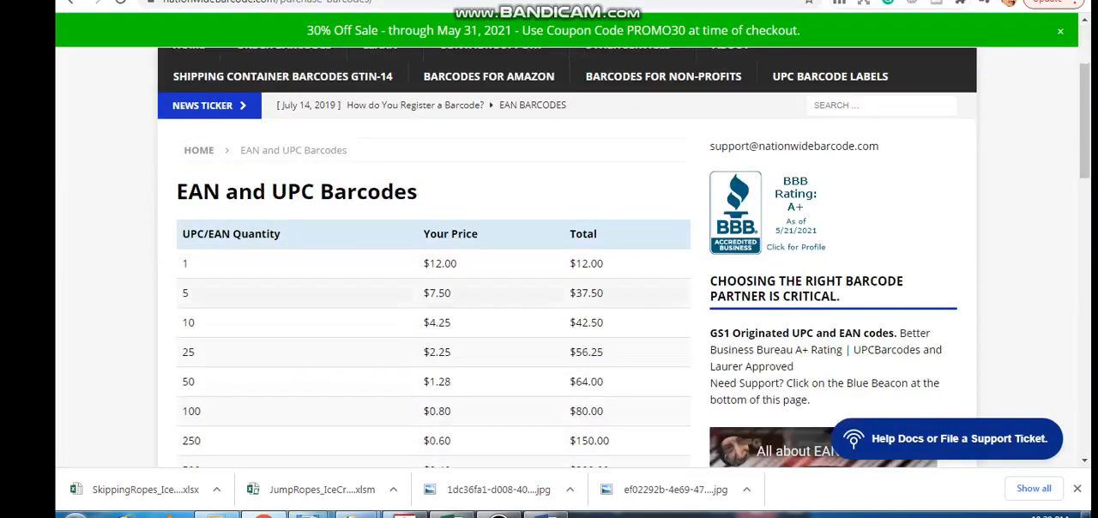
scroll(566, 257, up, 2)
scroll(566, 257, down, 3)
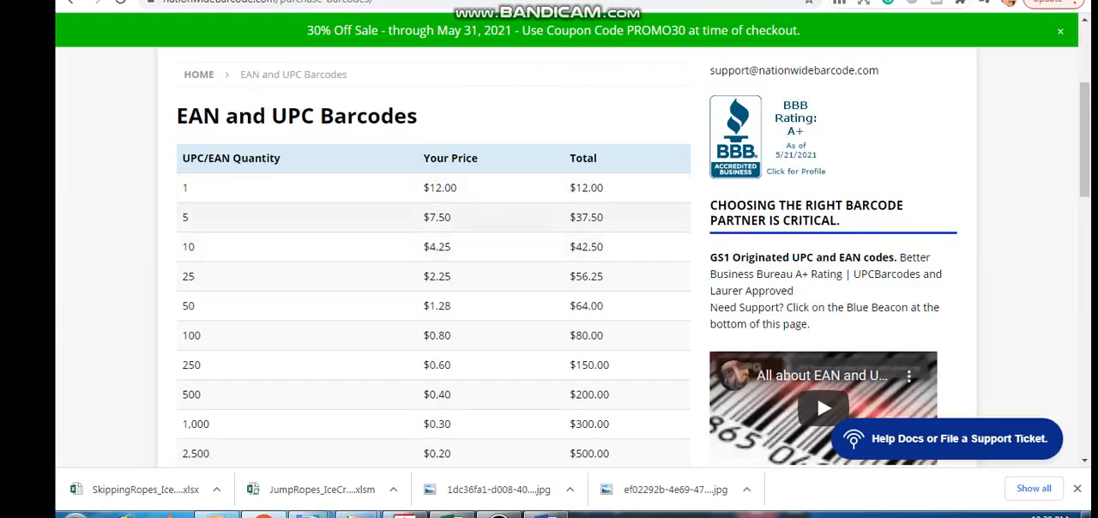
scroll(549, 258, down, 5)
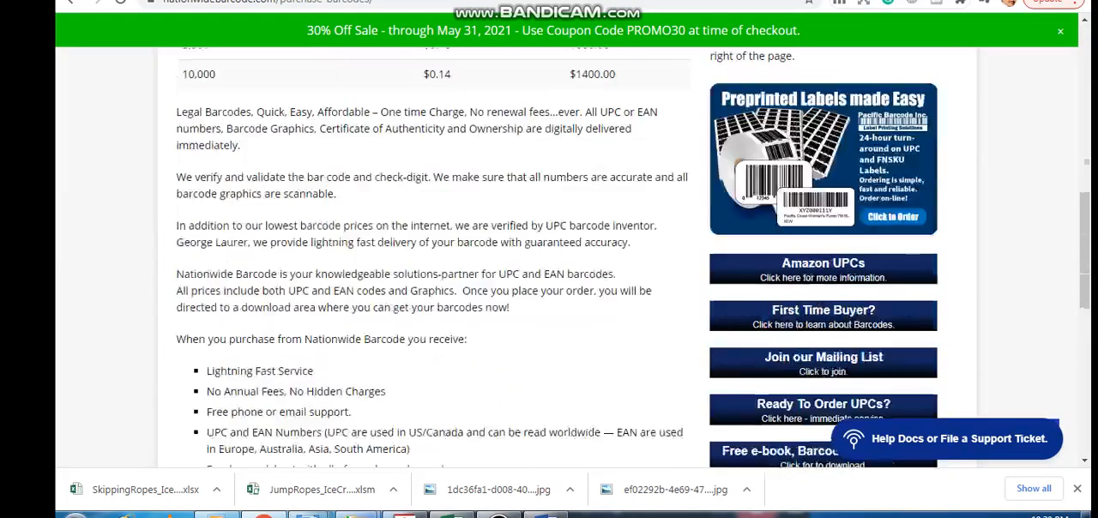
scroll(549, 257, down, 10)
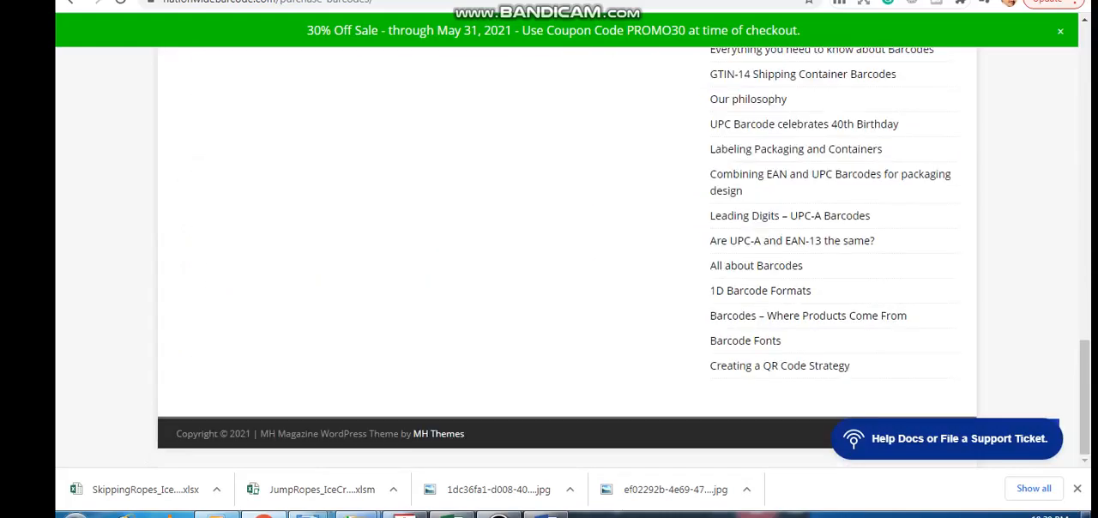
scroll(549, 257, up, 10)
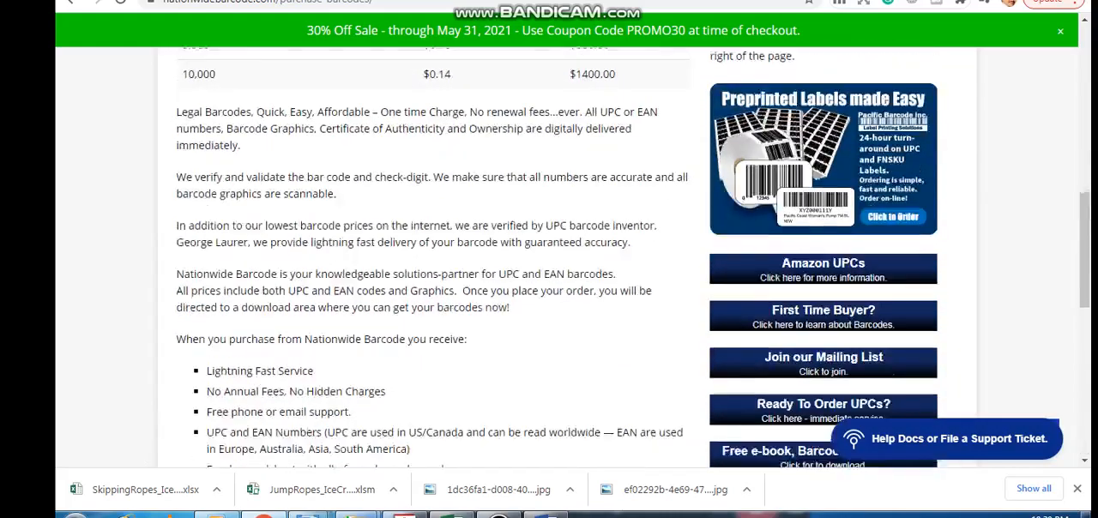
scroll(549, 257, down, 5)
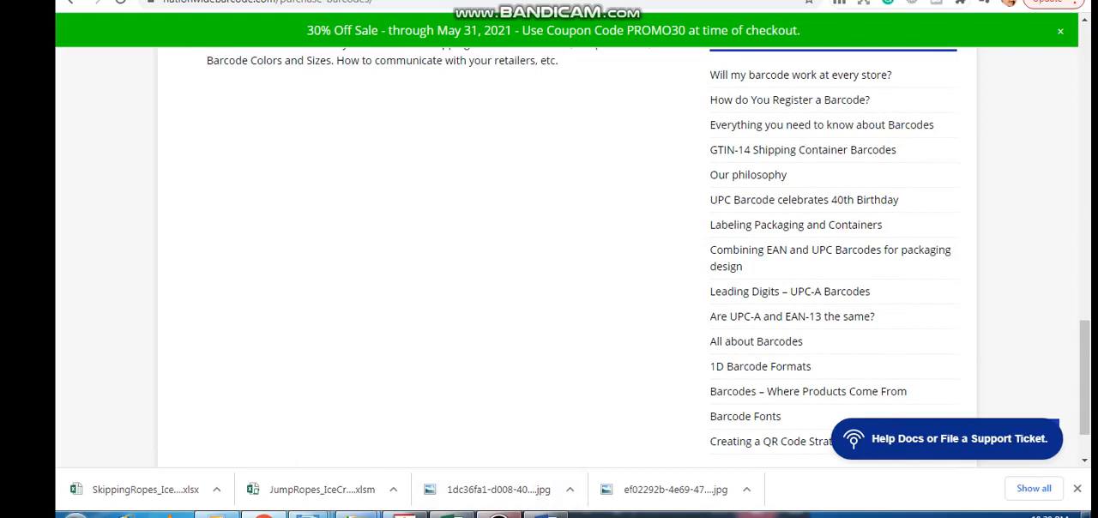
click(498, 515)
click(716, 506)
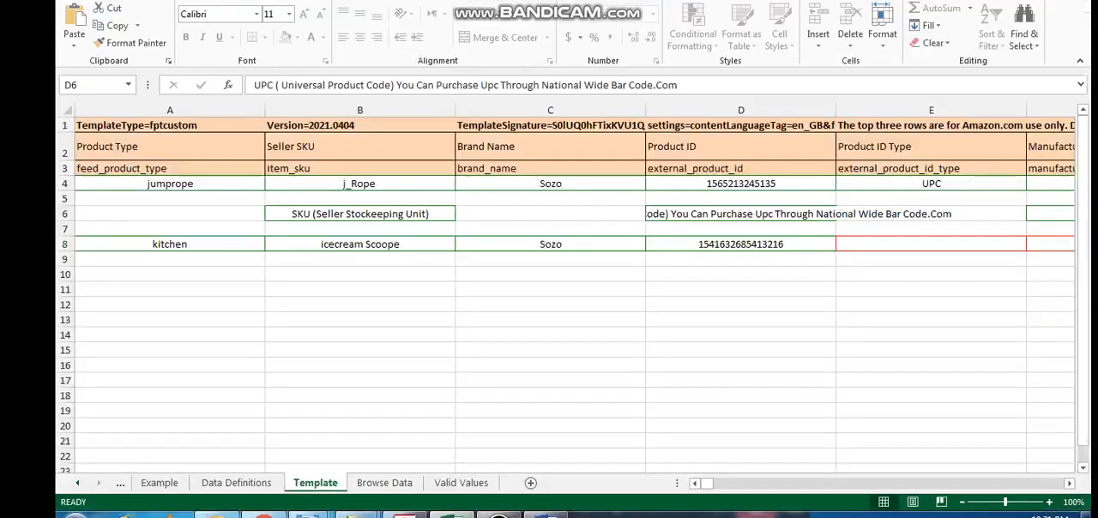
click(499, 516)
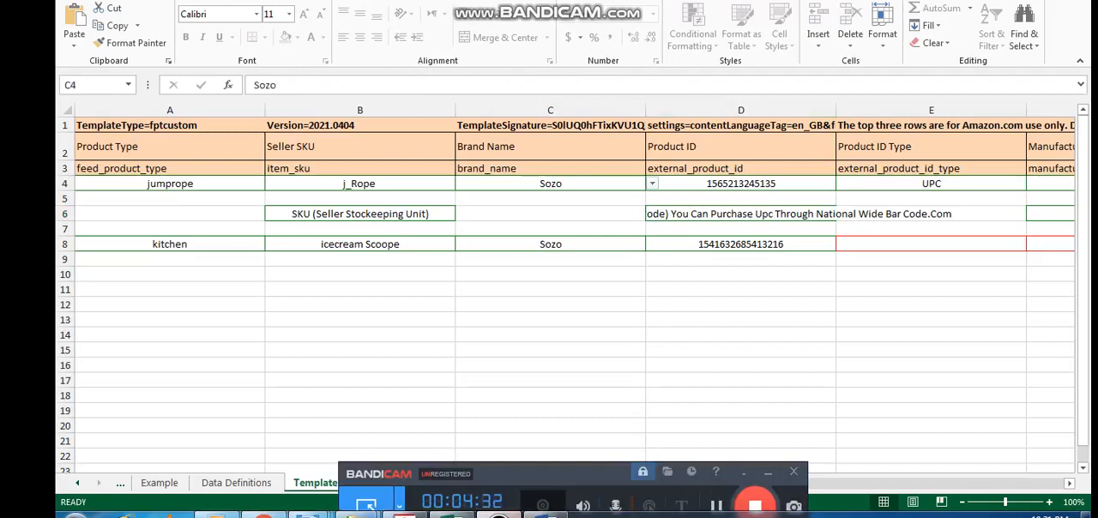
click(768, 473)
Review the Product ID Type, Manufacturer and Product Name columns and the jump rope's manufacturer and name entries in row 4
click(931, 147)
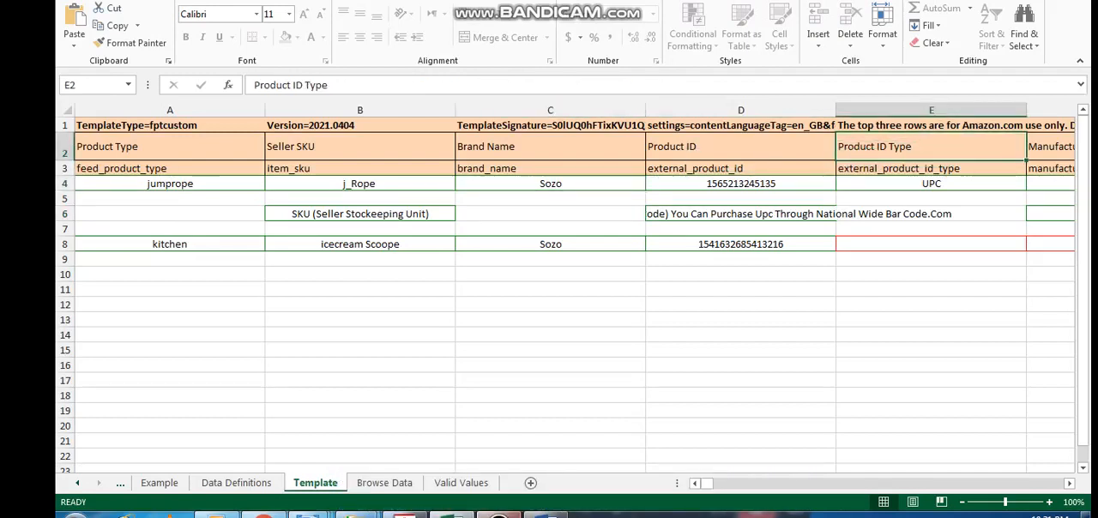
key(Right)
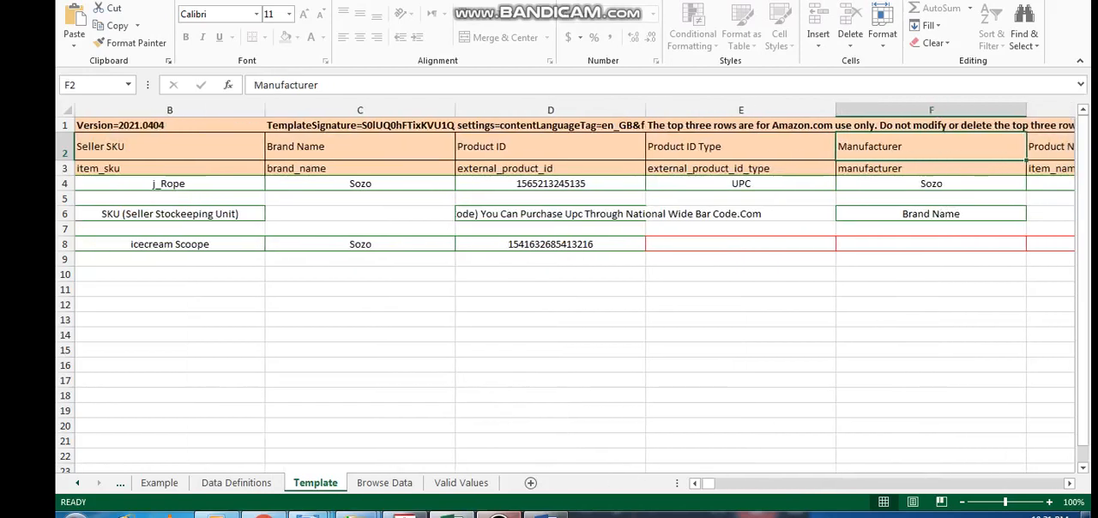
key(Down)
key(Down)
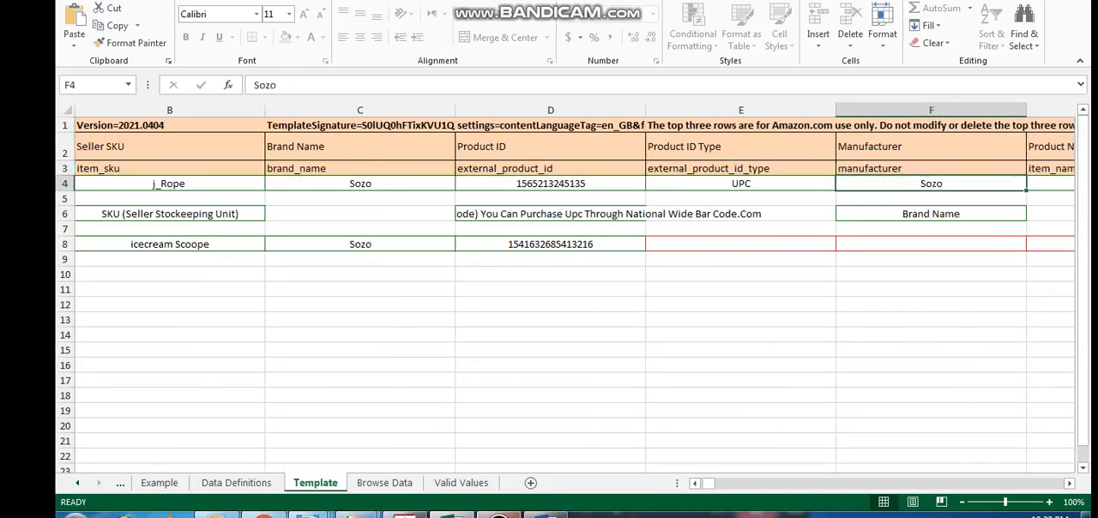
key(Up)
key(Up)
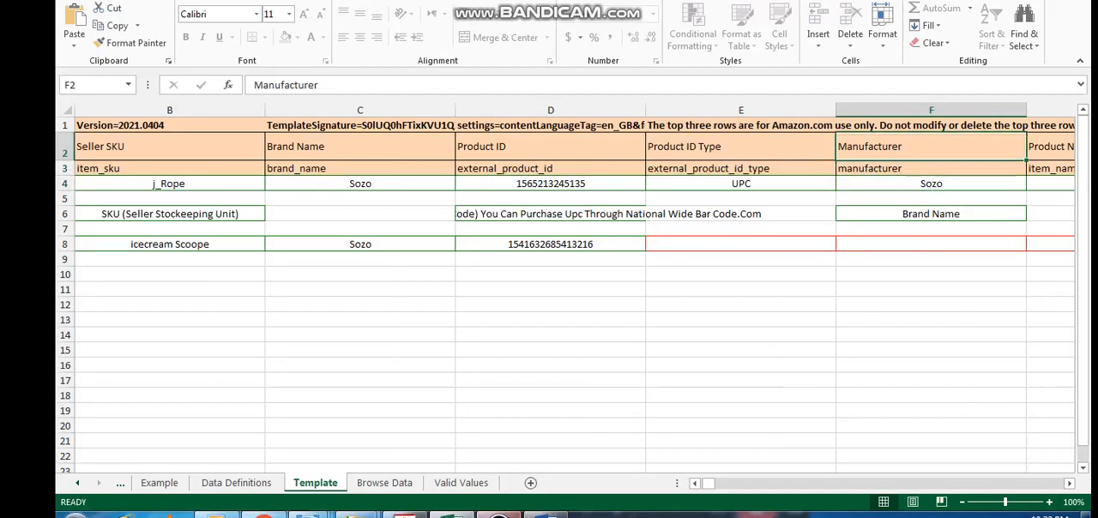
key(Down)
key(Down)
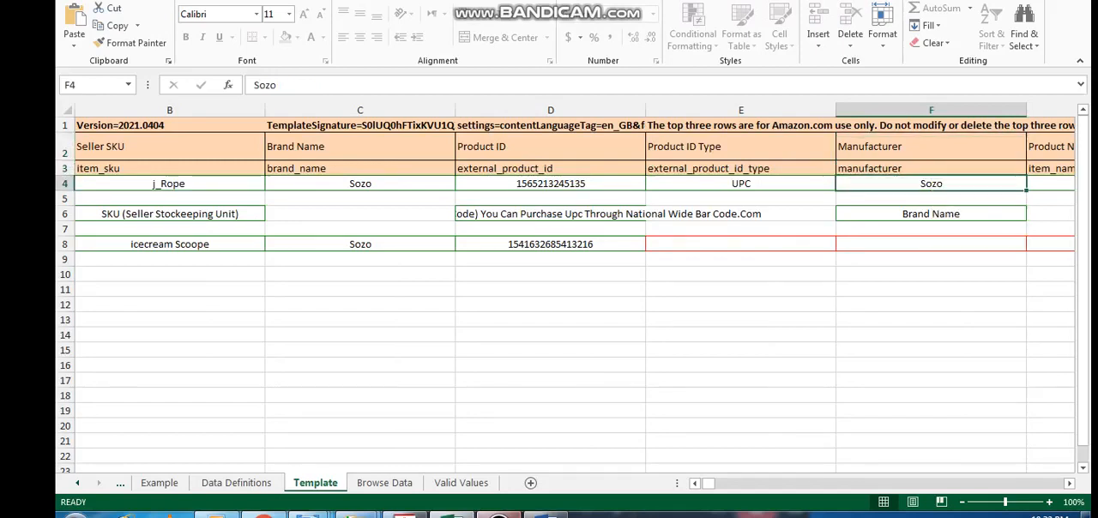
key(Right)
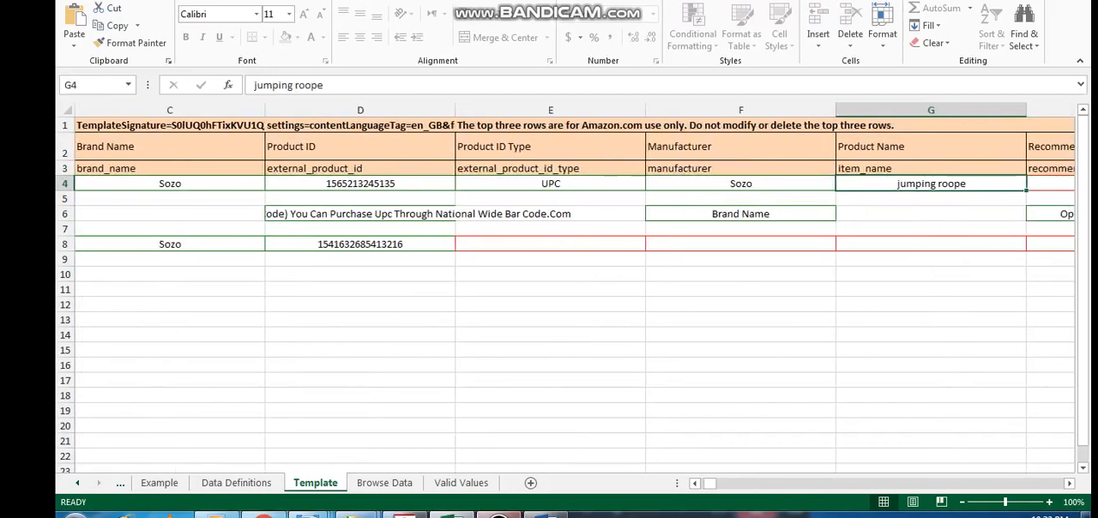
key(Up)
key(Up)
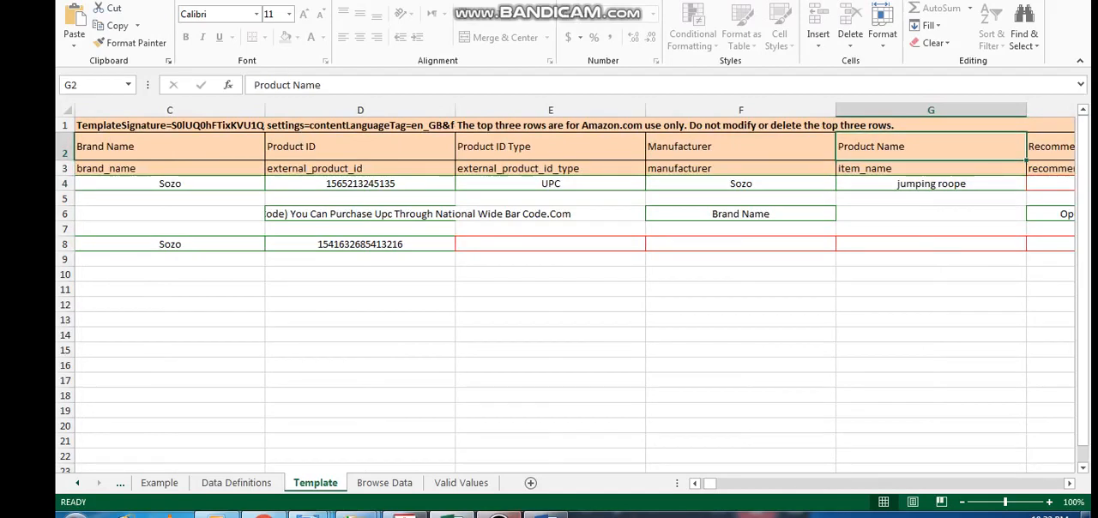
click(498, 516)
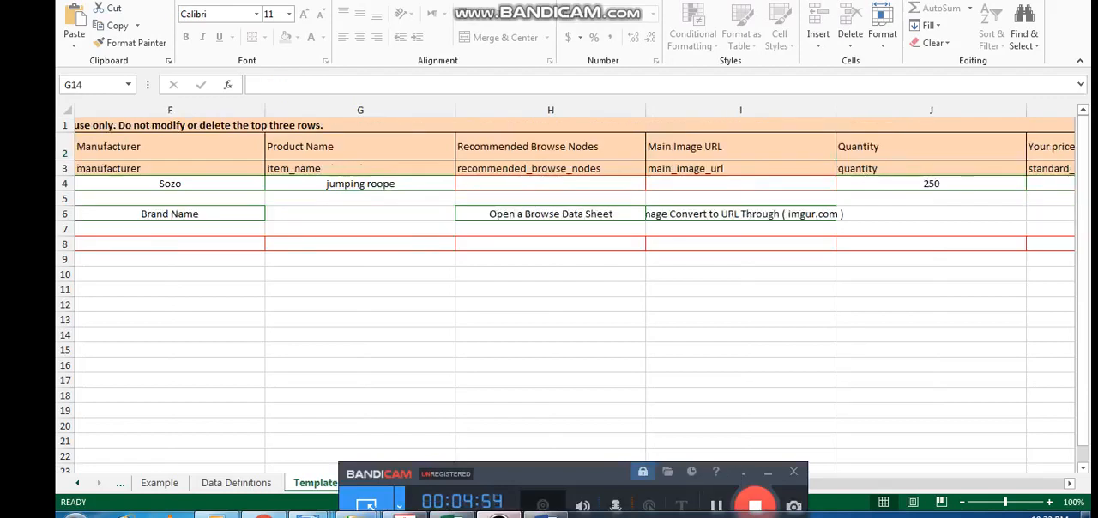
click(768, 473)
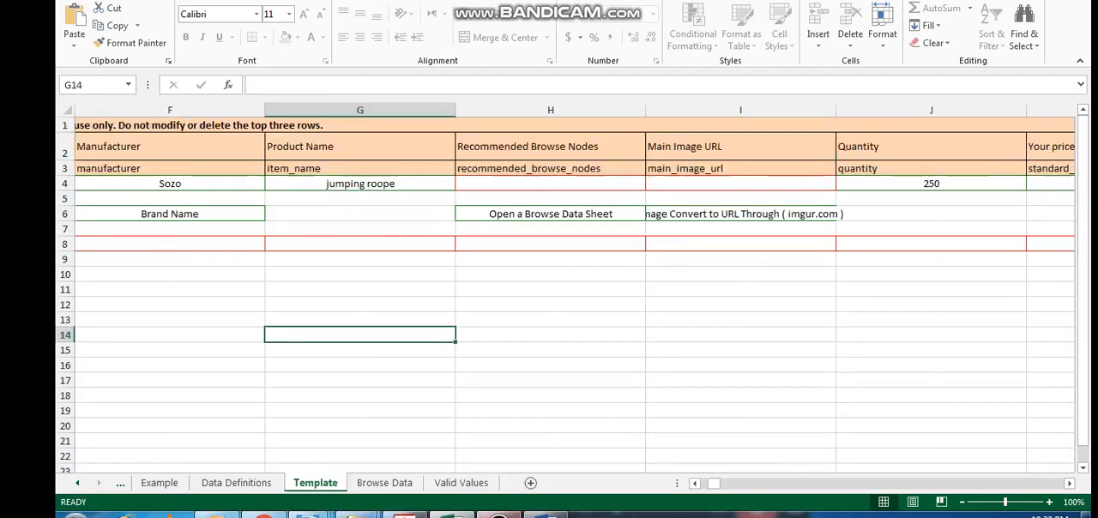
Look up the browse nodes in the Browse Data sheet for cell H4 and check the Template sheet's Main Image URL column
click(550, 184)
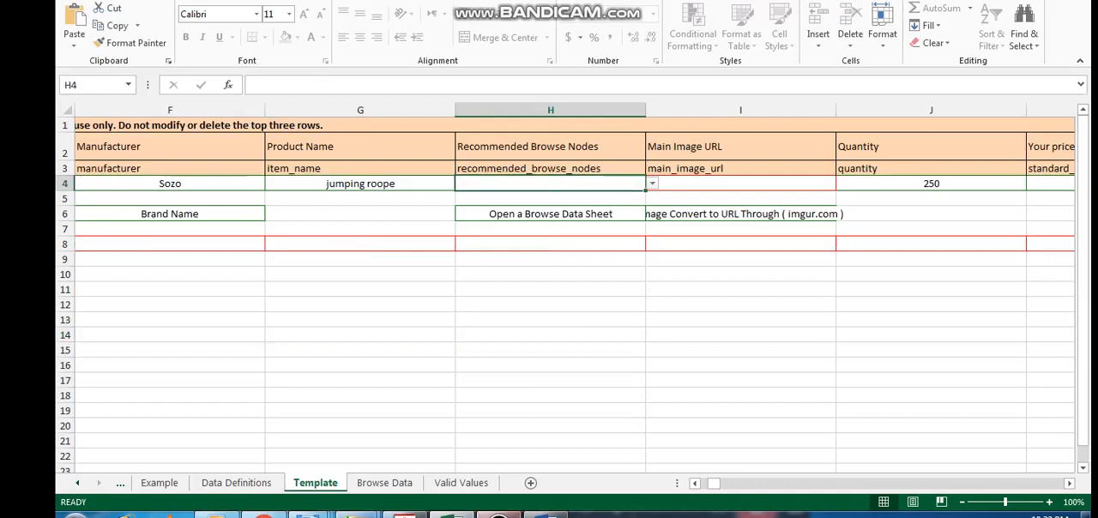
click(384, 483)
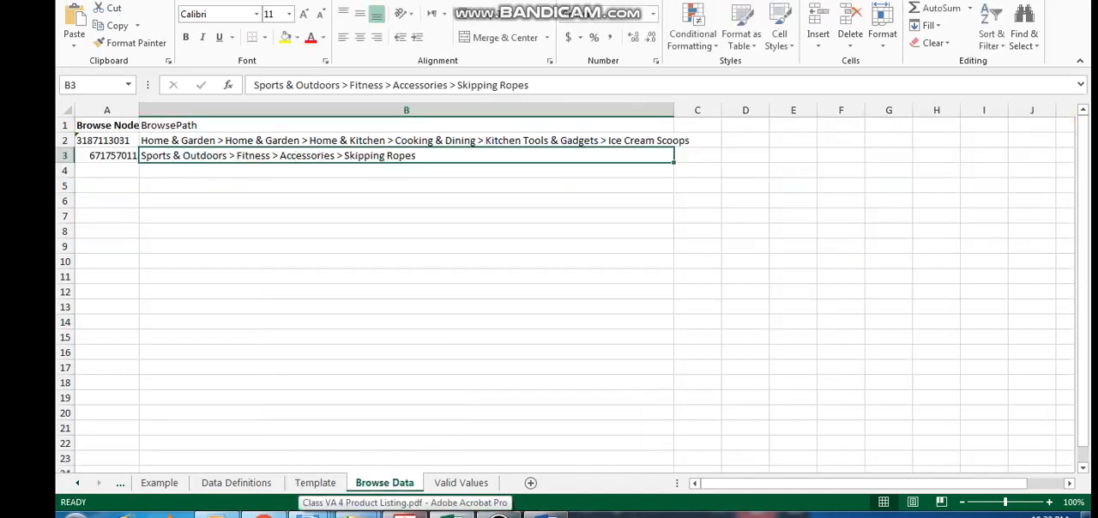
click(106, 141)
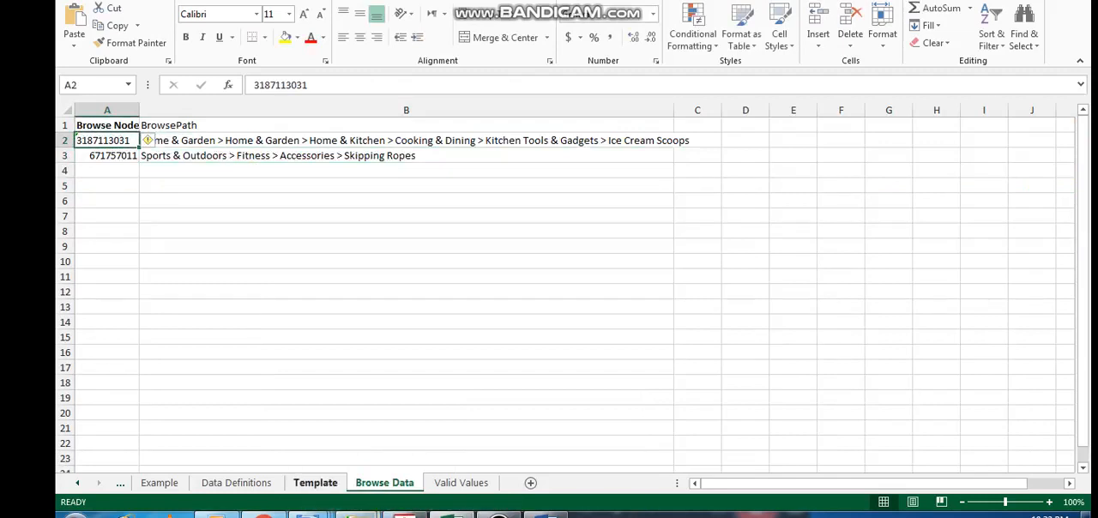
click(315, 483)
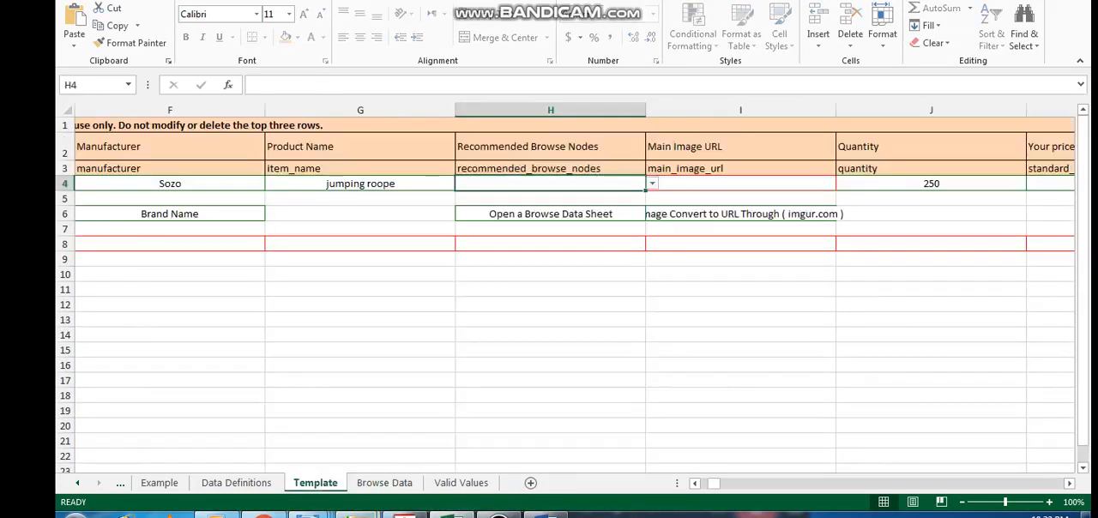
click(740, 198)
click(740, 146)
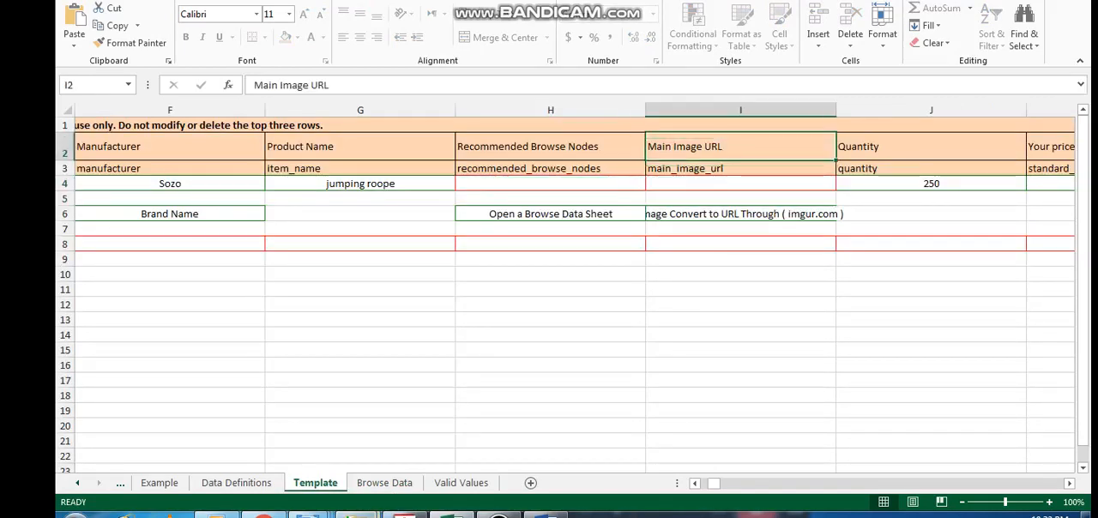
Read the image conversion note in I6, switch to the browser and examine imgur's upload page
click(740, 214)
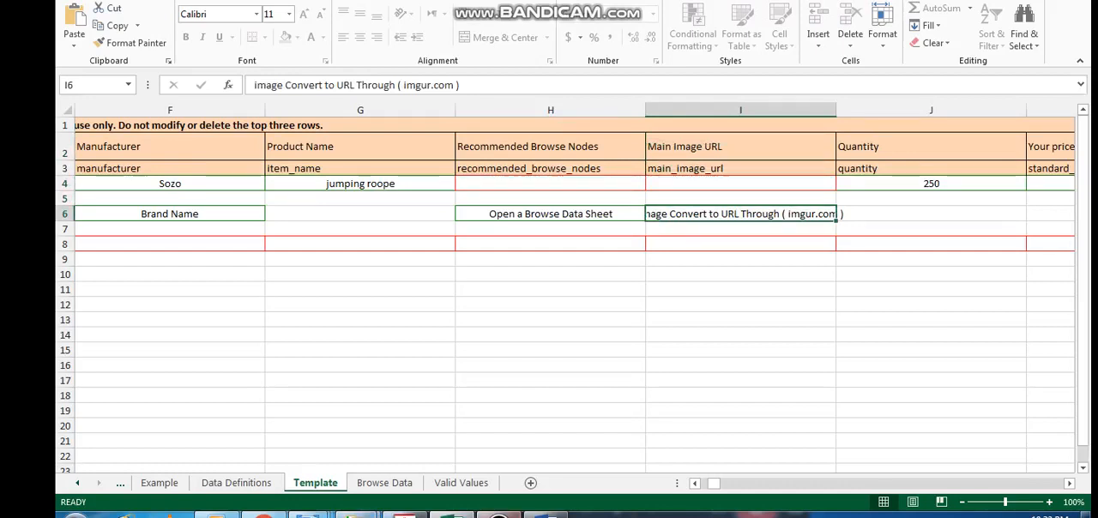
click(500, 516)
click(716, 505)
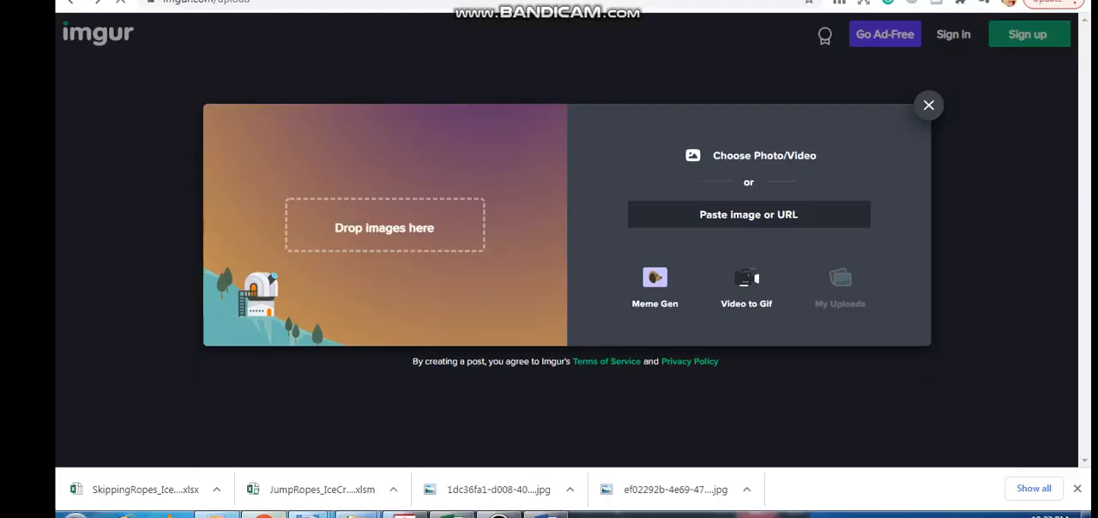
click(499, 515)
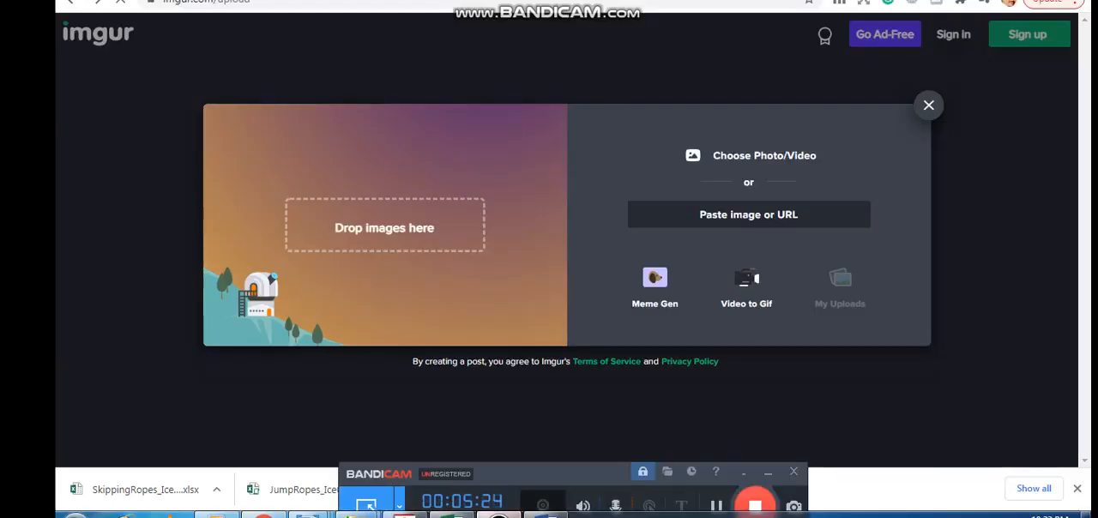
click(768, 473)
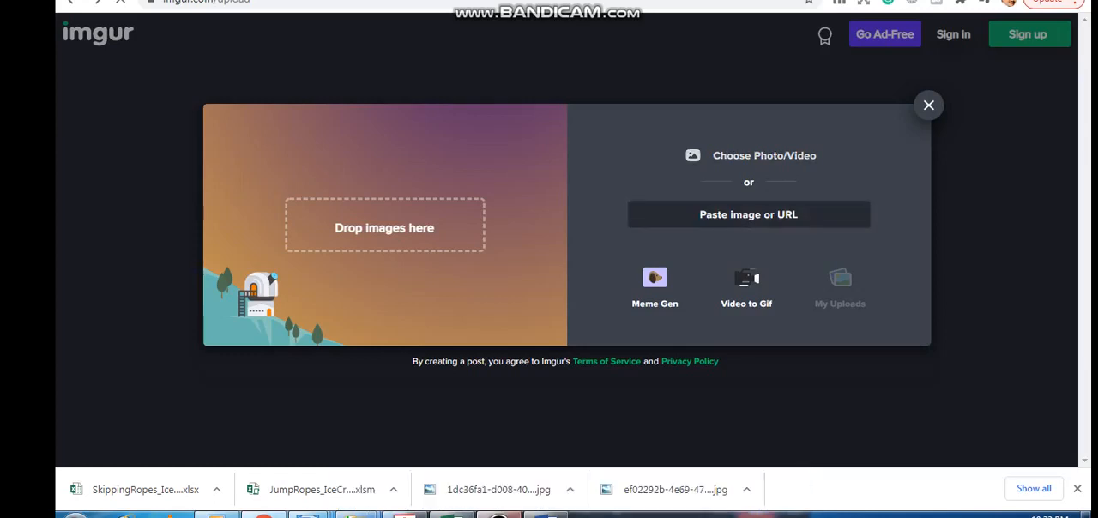
click(498, 515)
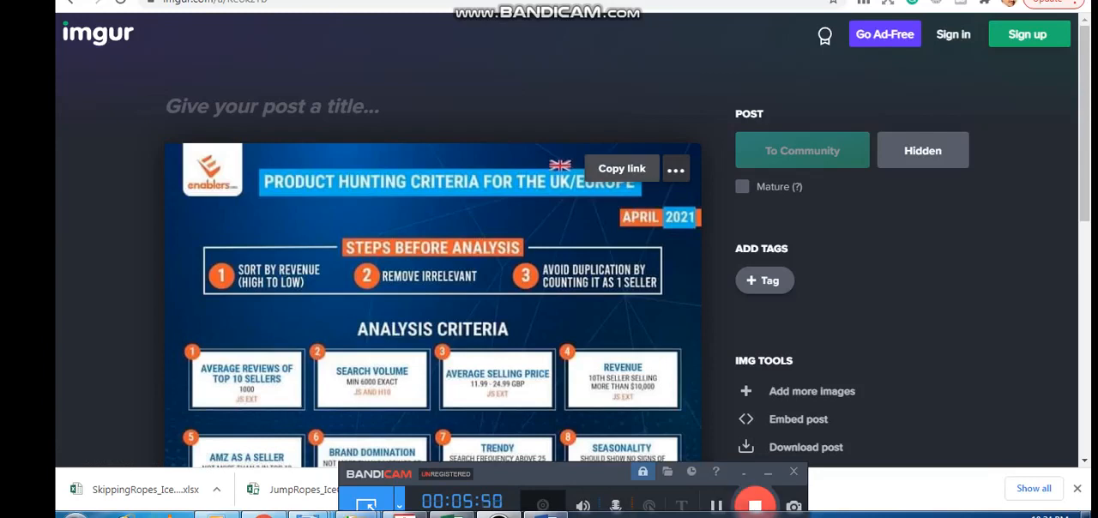
click(768, 473)
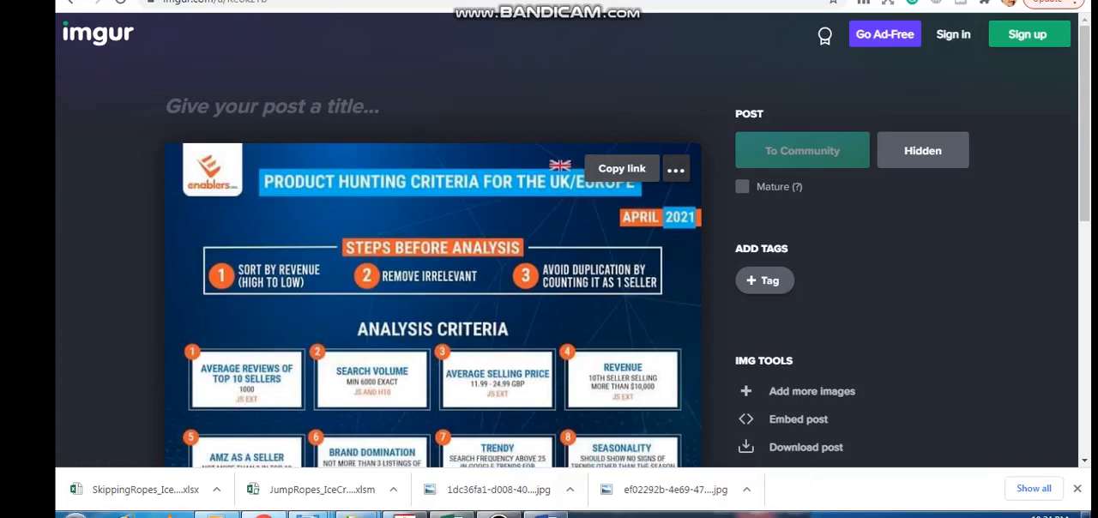
click(498, 515)
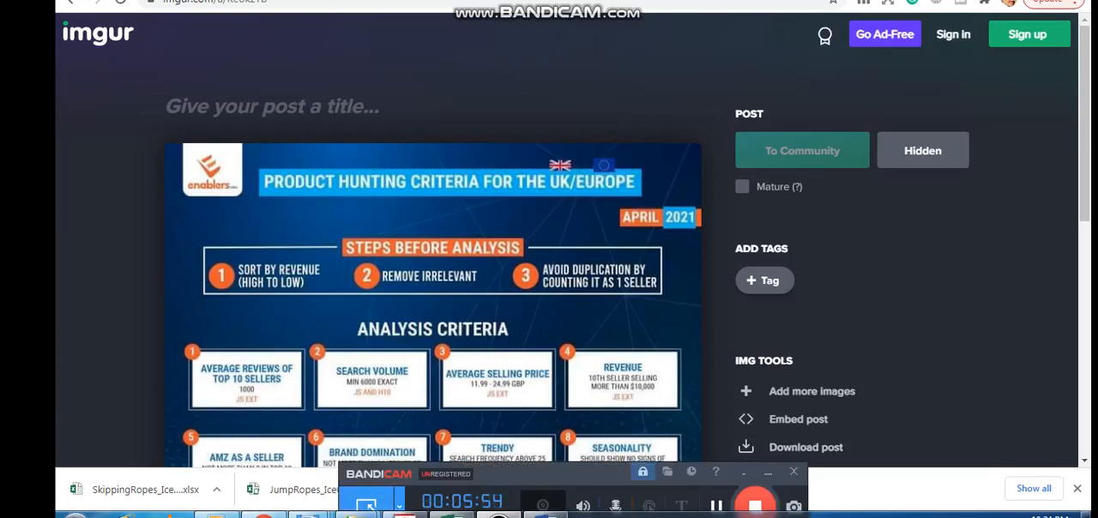
click(716, 506)
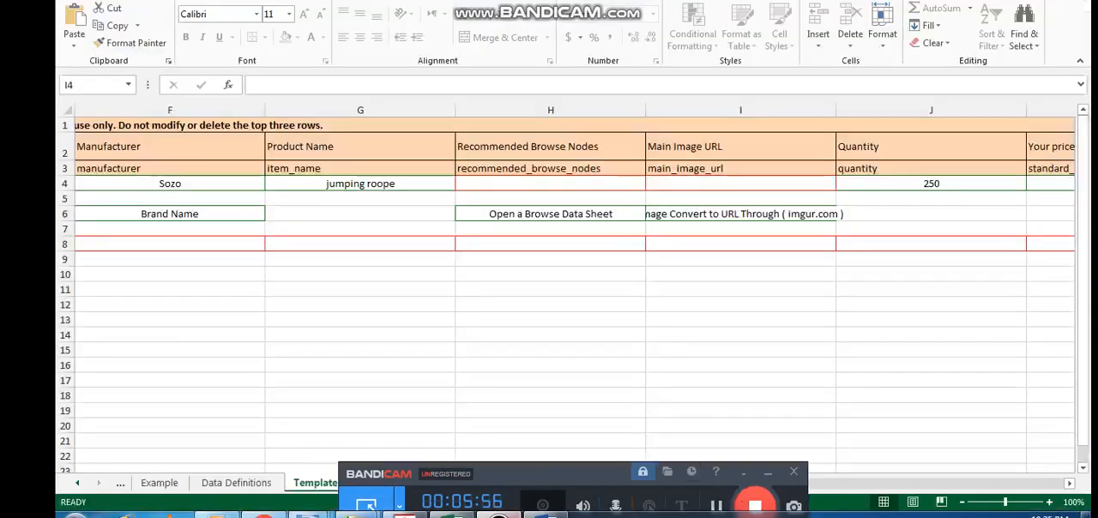
click(767, 473)
key(F2)
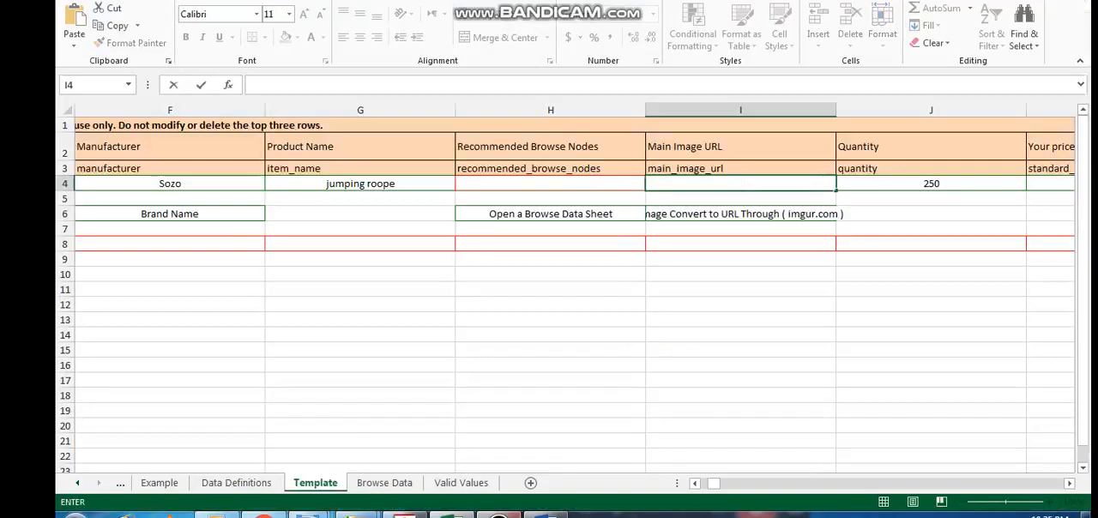
text(https://imgur.com/vQVropH)
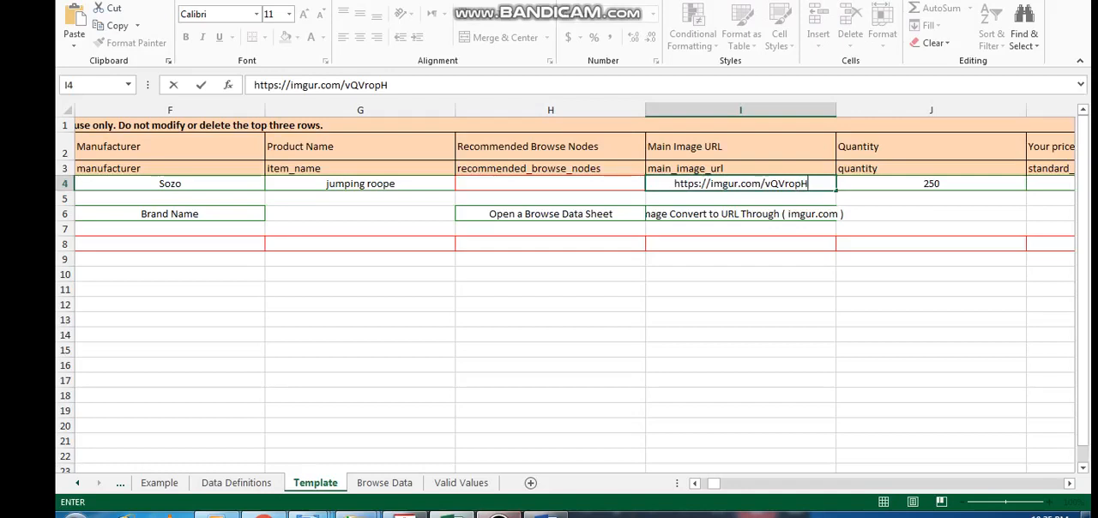
click(499, 516)
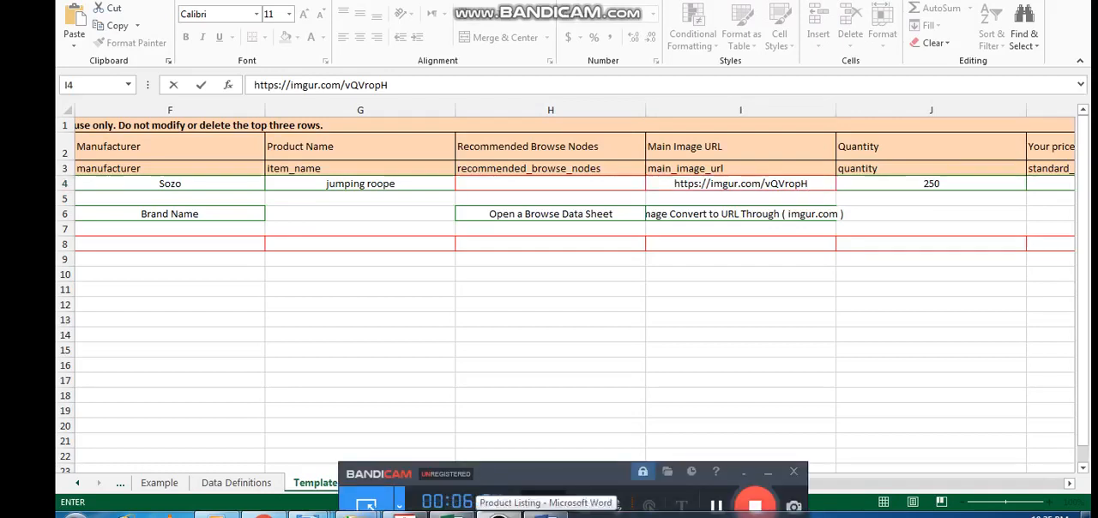
click(931, 183)
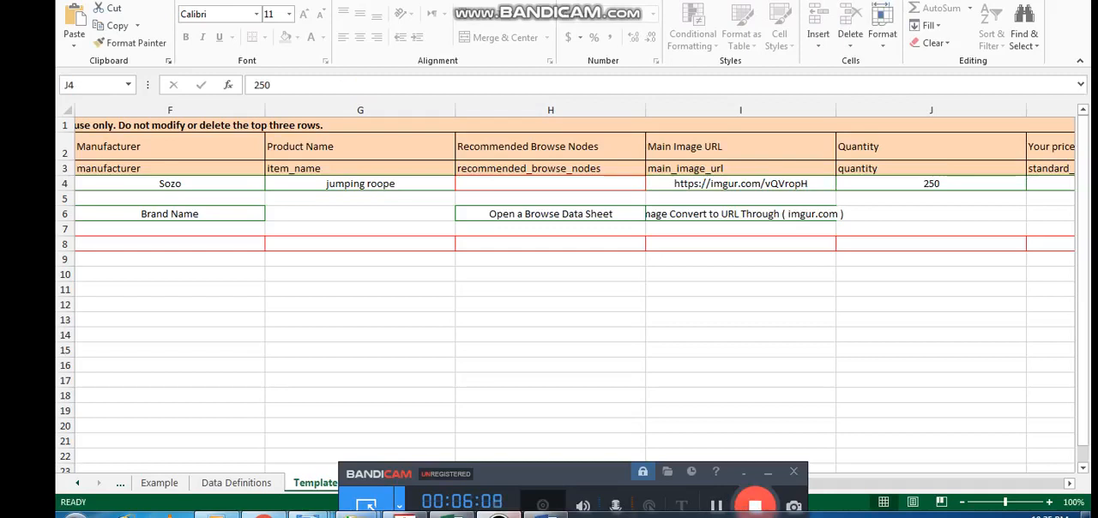
Review the jump rope's Quantity and Your price entries in row 4 and the adjacent Other Image Url1 column
click(768, 473)
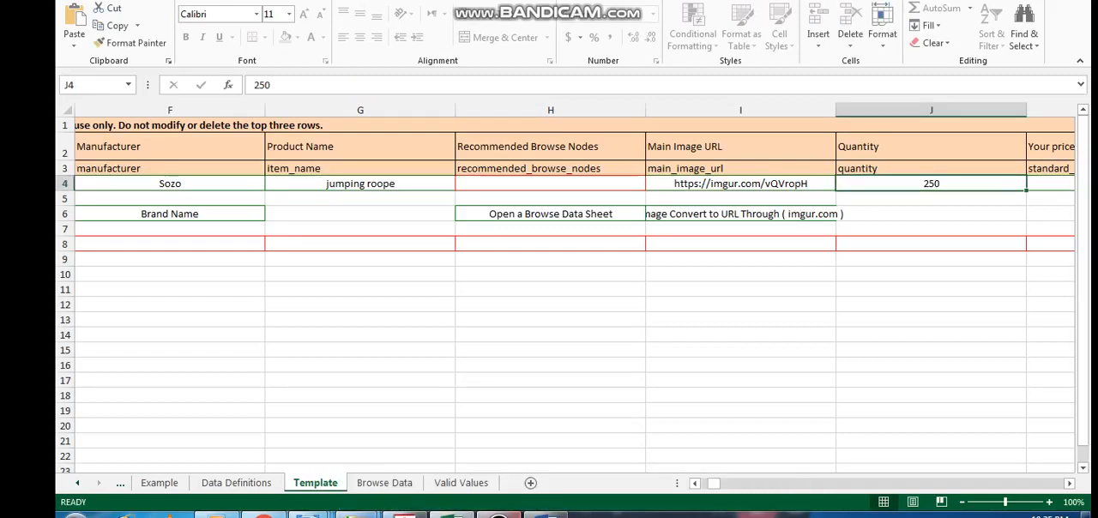
key(Right)
key(Right)
key(Left)
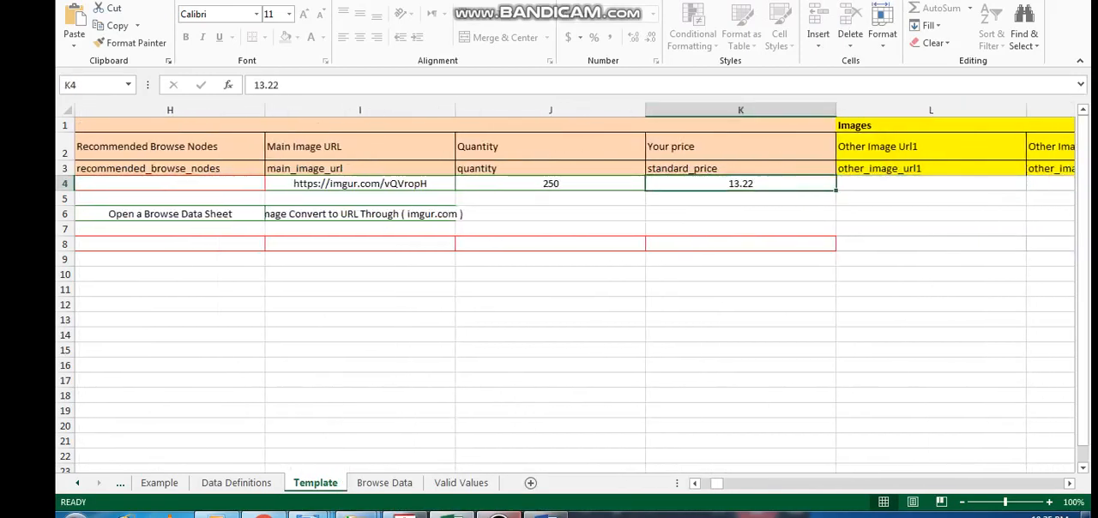
key(Left)
key(Right)
key(Right)
key(Right)
key(Right)
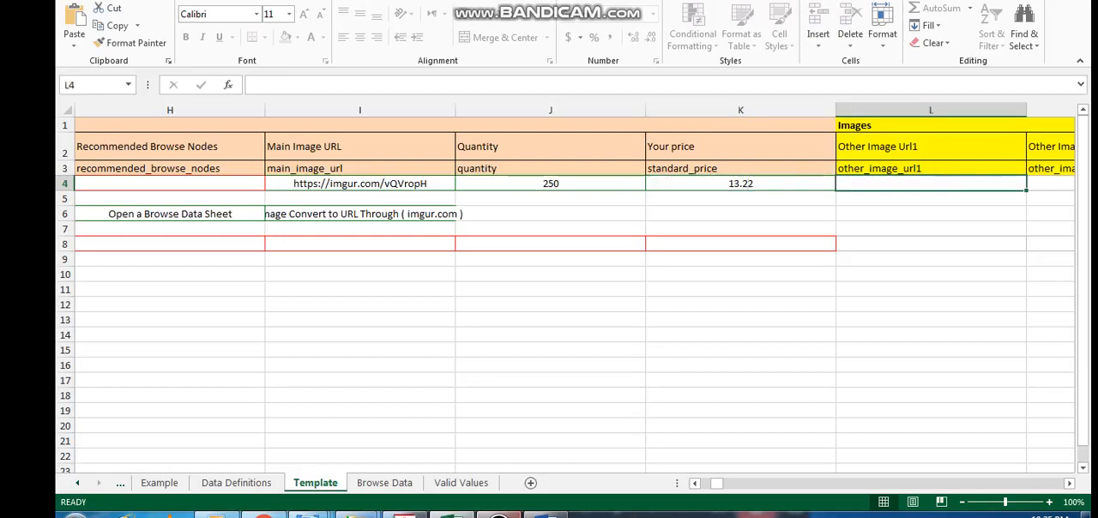
key(Left)
key(Left)
key(Left)
key(Left)
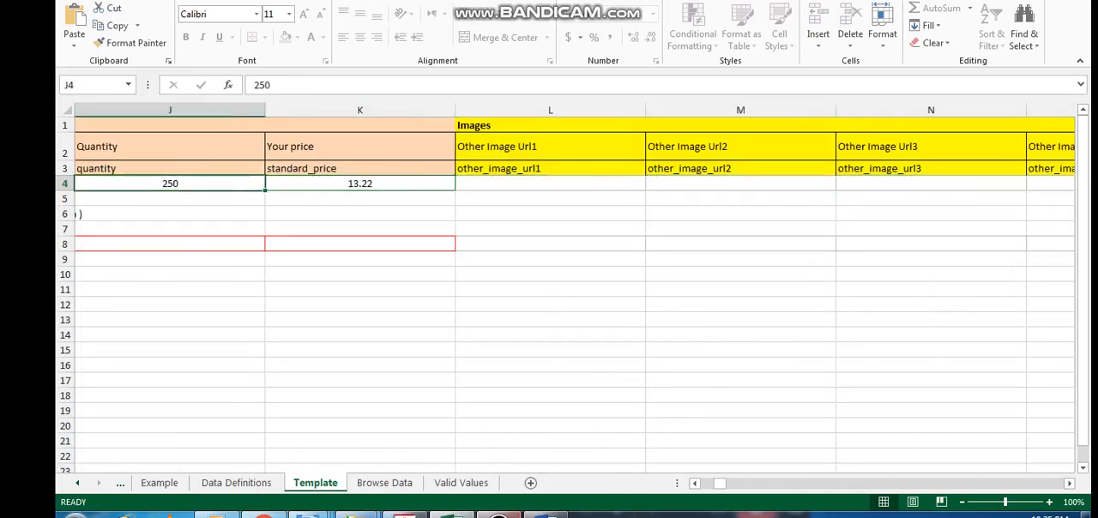
key(Down)
key(Down)
key(Down)
key(Down)
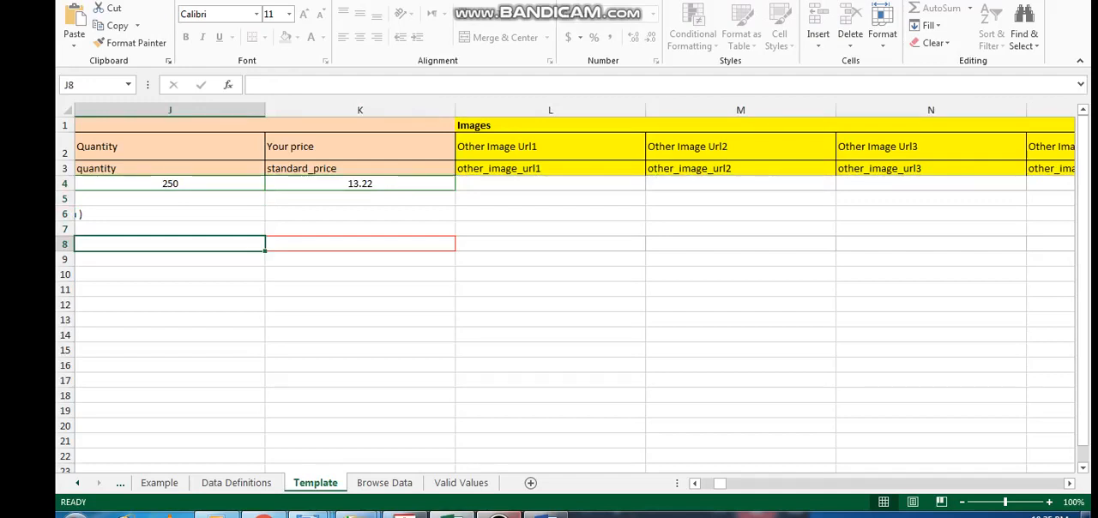
click(359, 183)
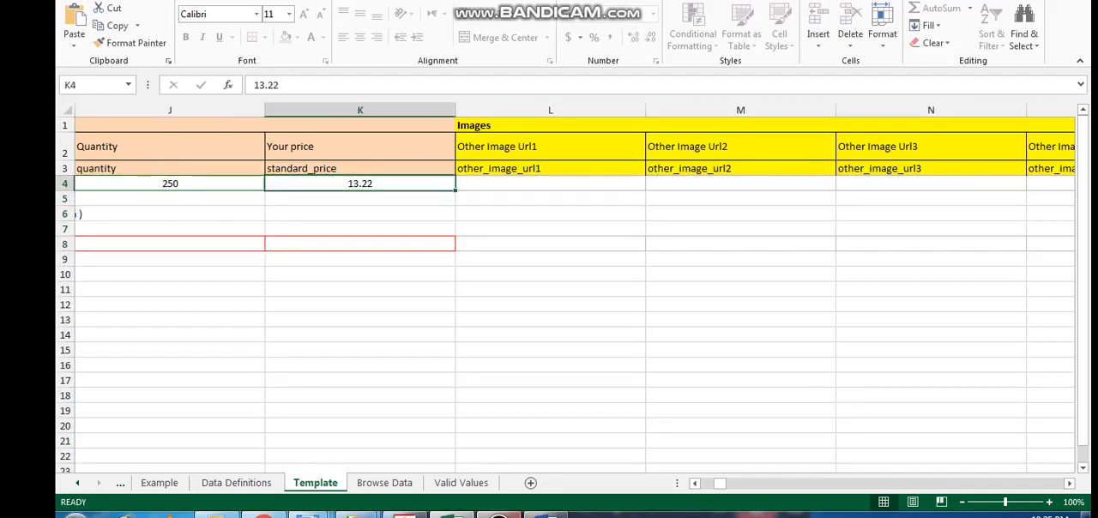
click(550, 183)
click(550, 244)
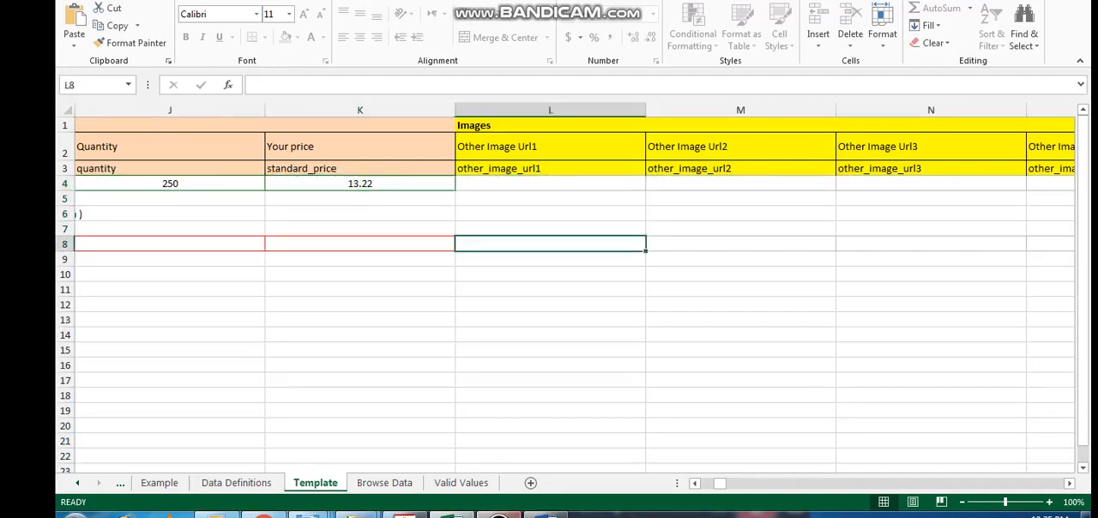
click(498, 516)
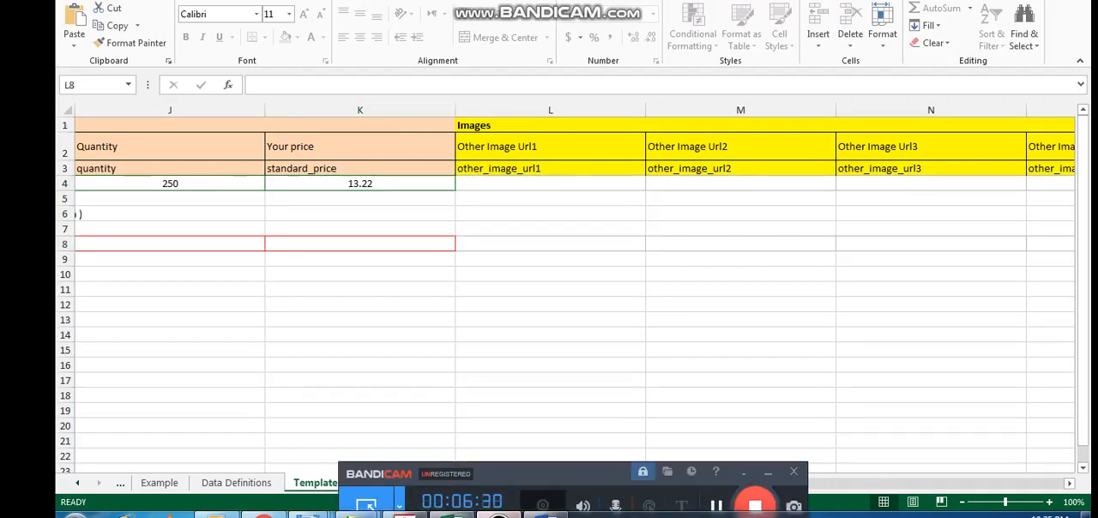
click(768, 472)
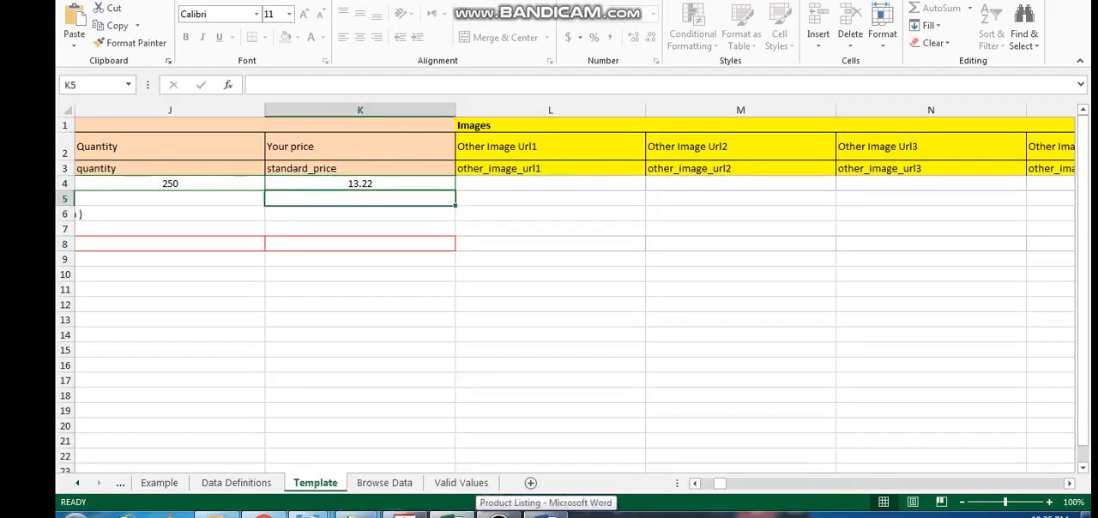
Look through the Other Image URL columns and the variation columns up to Product Description in row 4
click(550, 184)
key(Right)
key(Right)
key(Right)
key(Right)
key(Right)
key(Right)
key(Right)
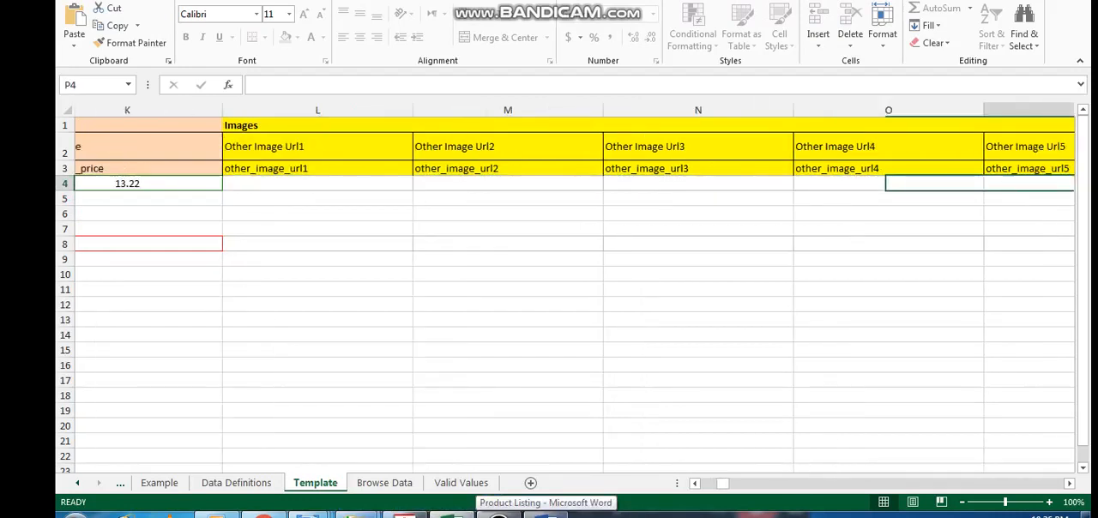
key(Right)
key(Right)
key(Right)
key(Right)
key(Right)
key(Right)
key(Right)
key(Right)
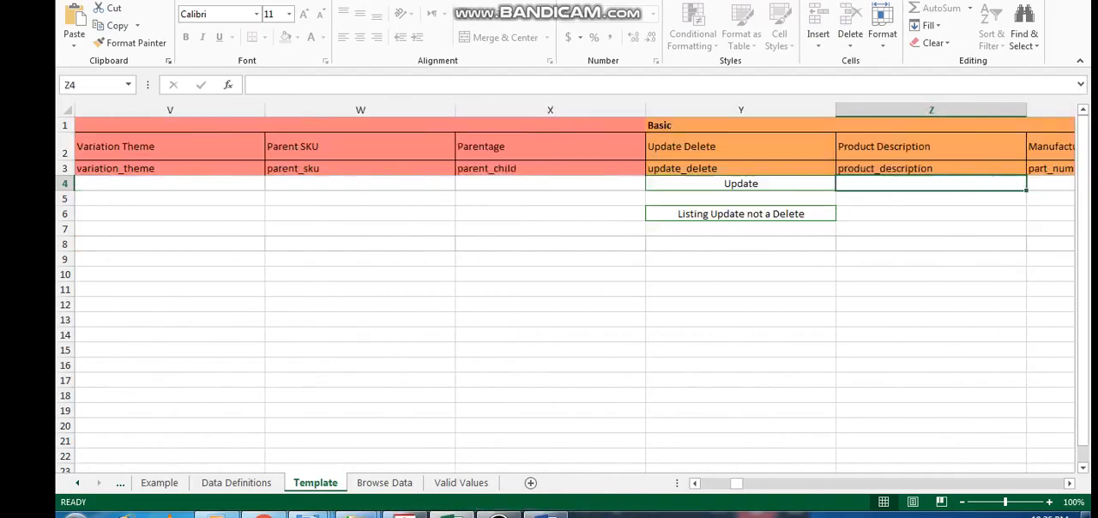
key(Left)
key(Left)
key(Left)
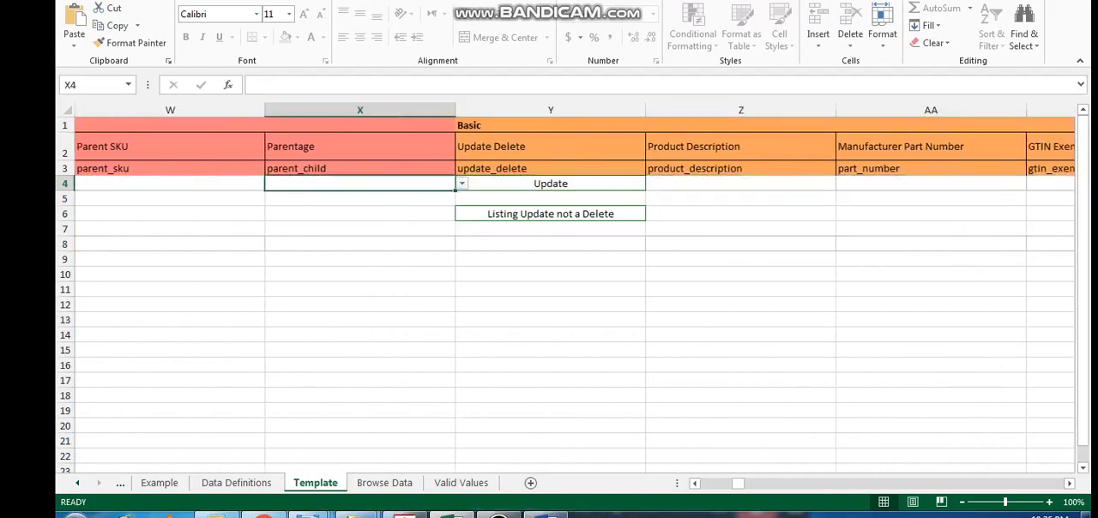
Check the Update Delete column under the Basic group and the options available for cell Y4
key(Right)
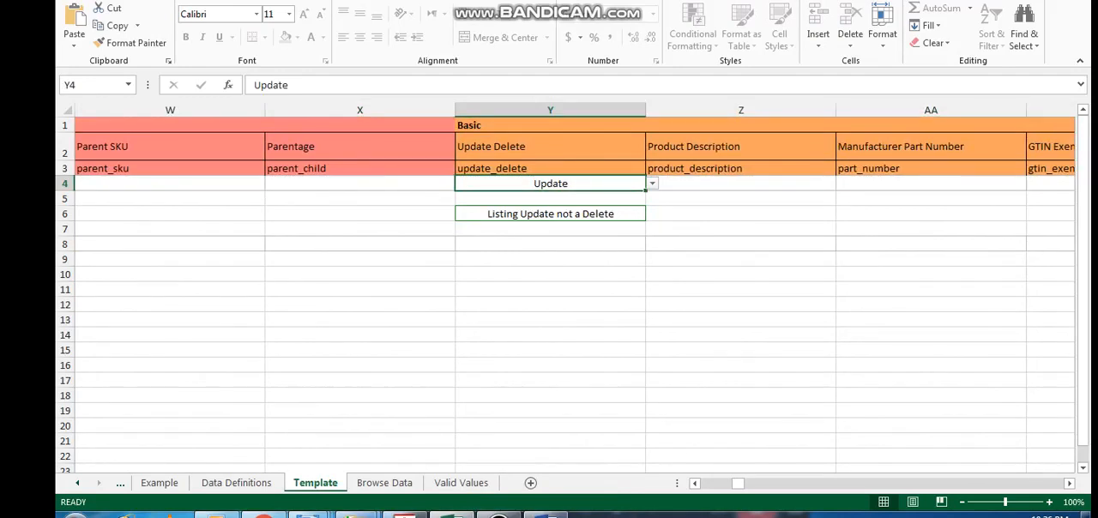
key(Up)
key(Up)
key(Up)
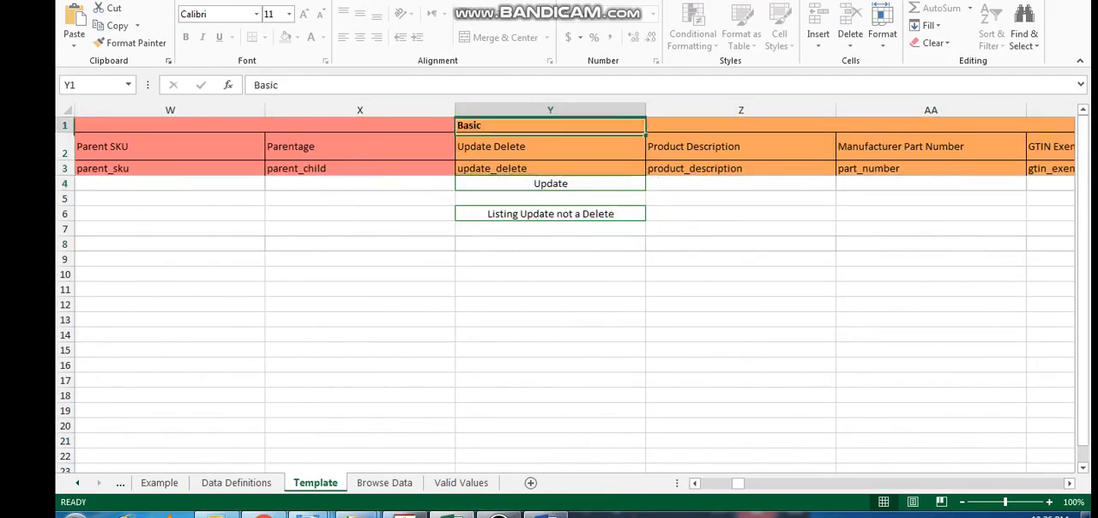
key(Down)
key(Down)
click(550, 334)
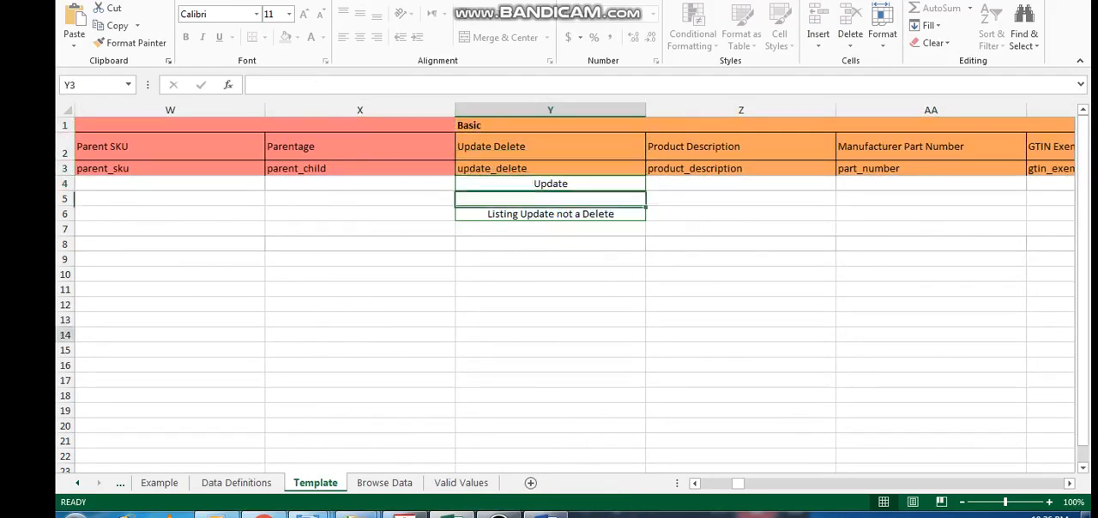
click(550, 183)
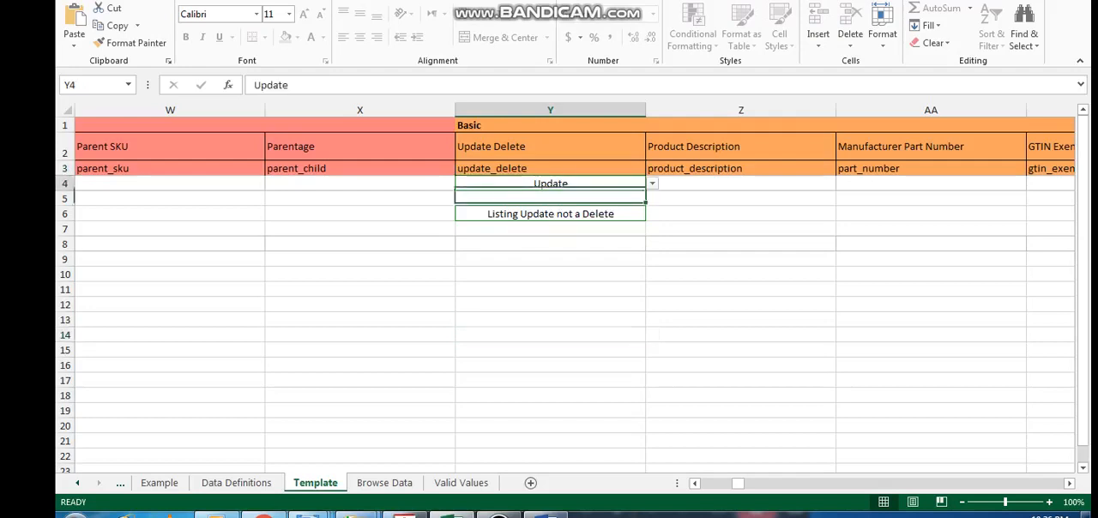
click(652, 183)
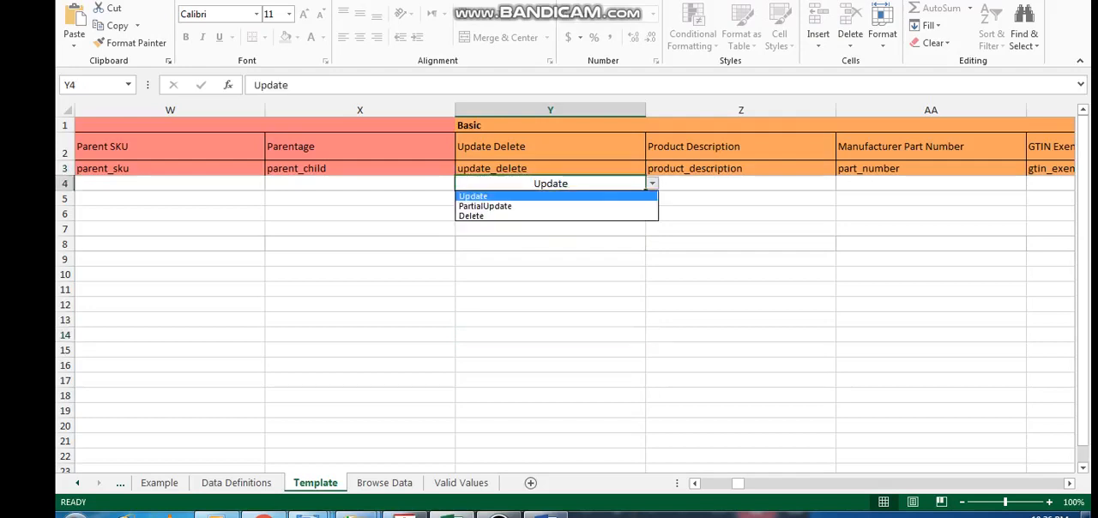
key(Escape)
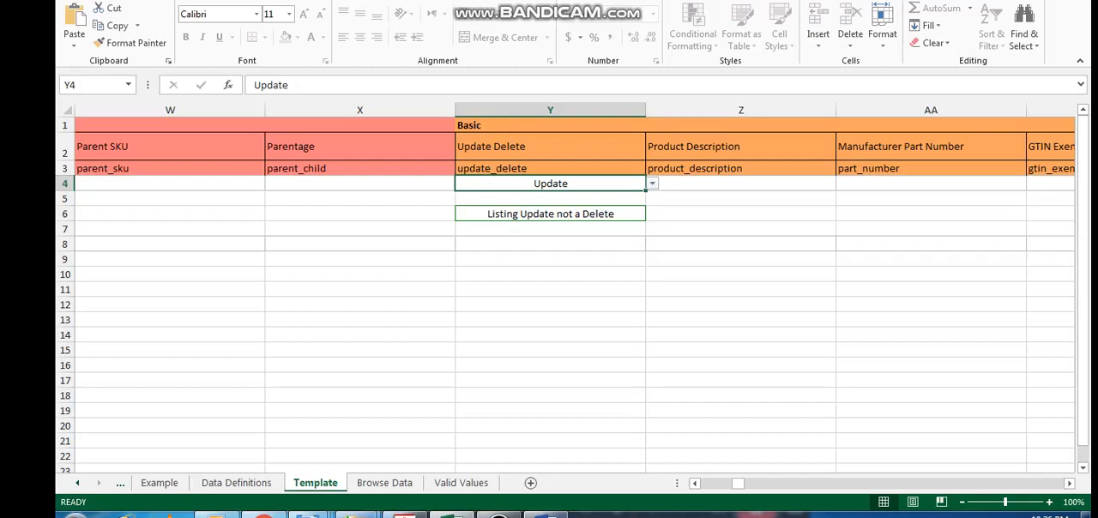
Look through row 4 from the GTIN Exemption Reason and Language columns to Number Of Pieces
click(499, 516)
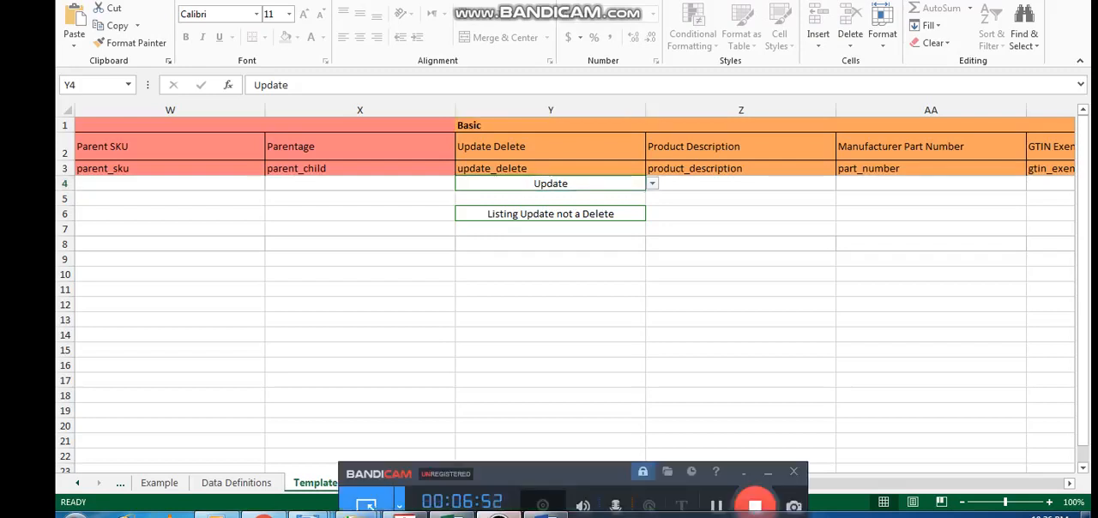
click(716, 506)
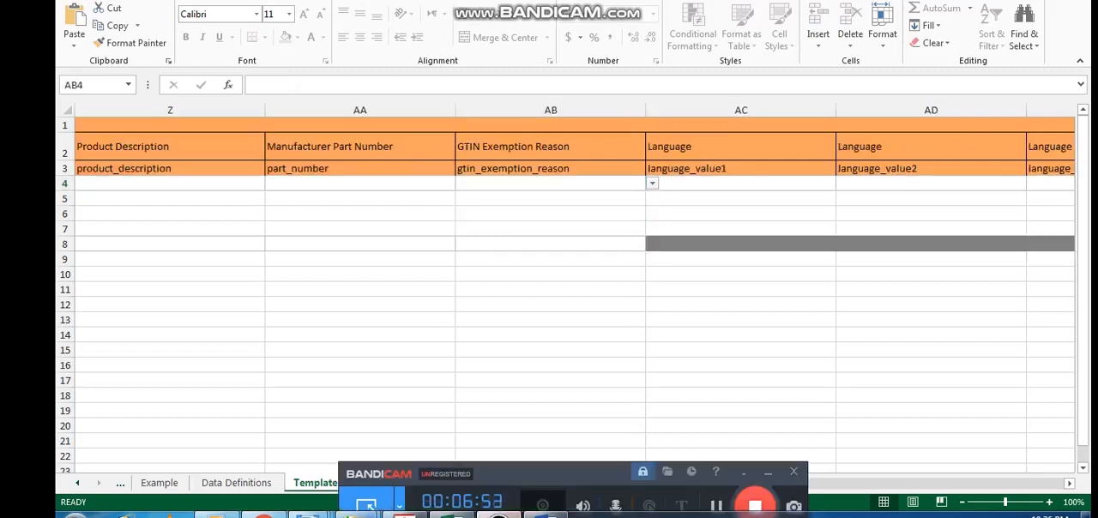
click(768, 474)
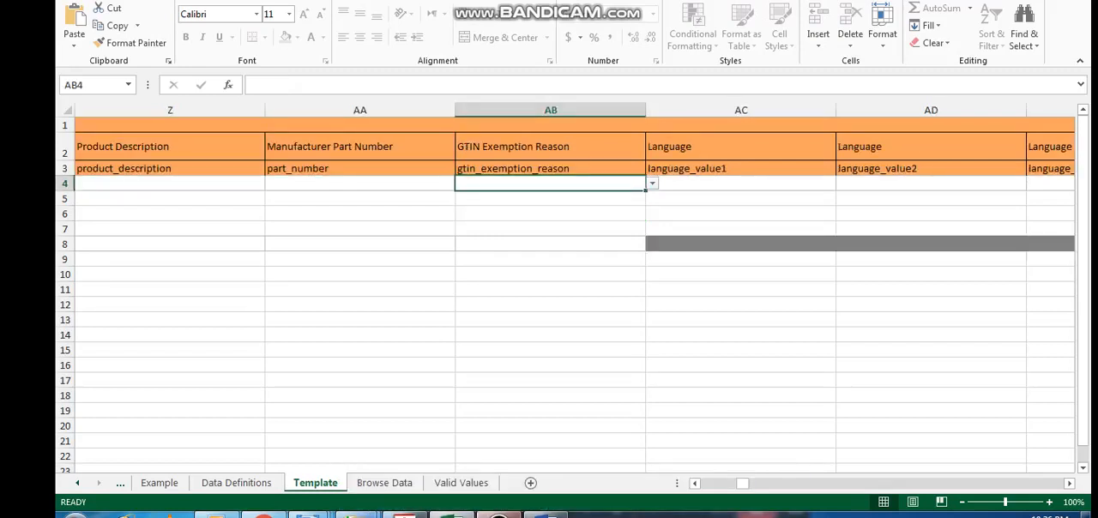
click(499, 516)
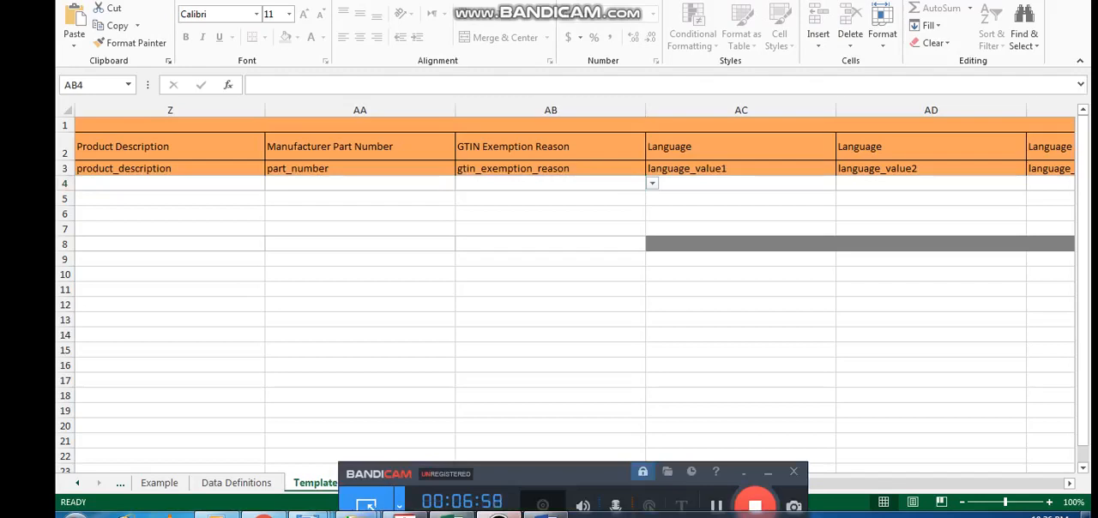
click(768, 473)
key(Right)
key(Right)
key(Right)
key(Right)
key(Right)
key(Right)
key(Right)
key(Right)
key(Right)
key(Right)
key(Right)
key(Right)
key(Right)
key(Right)
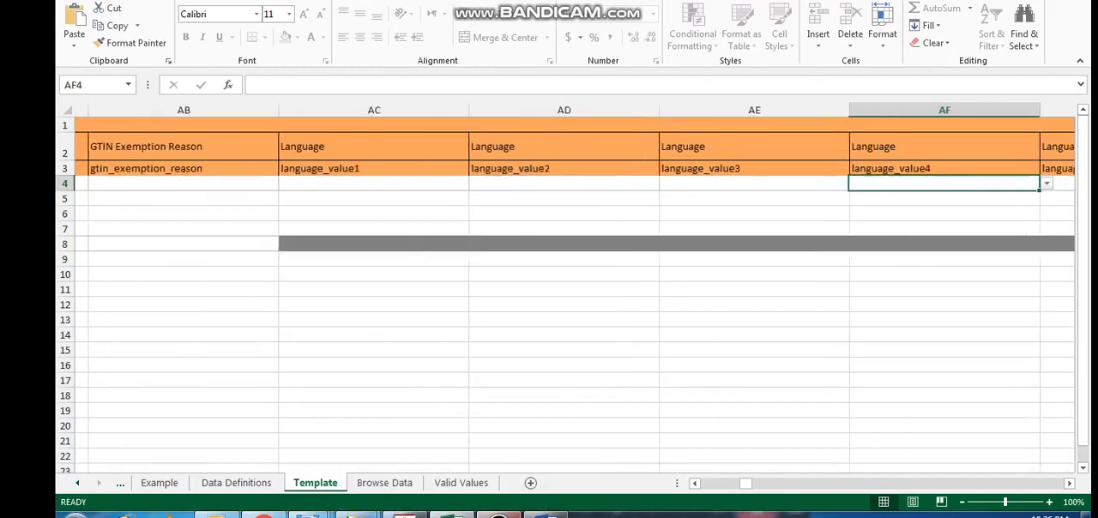
key(Right)
key(Right)
key(Right)
key(Right)
key(Right)
key(Right)
key(Right)
key(Right)
key(Right)
key(Right)
key(Right)
key(Right)
key(Right)
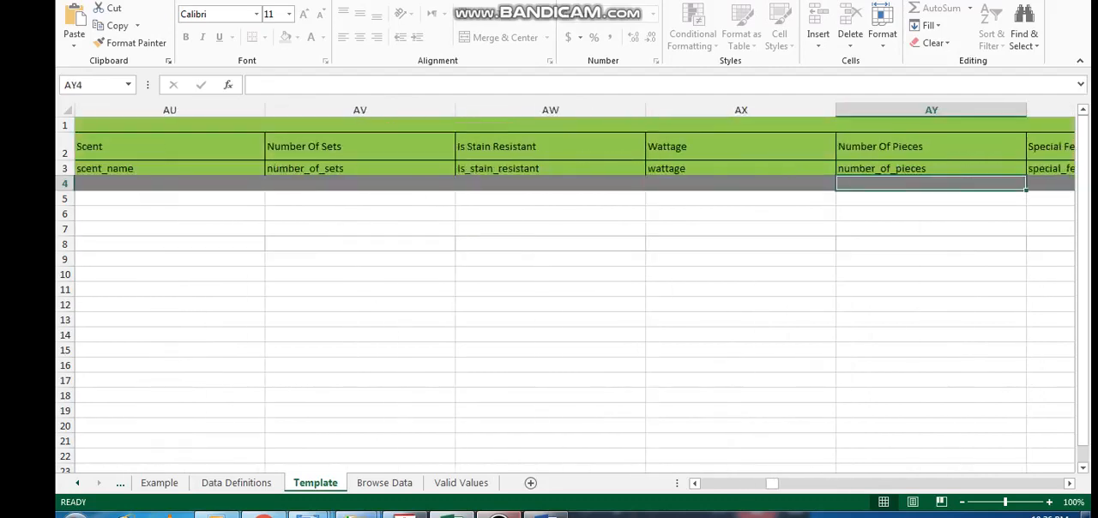
Look through row 4 from the Number Of Pieces column past the mixer and energy efficiency features to Material Type
key(Right)
key(Right)
key(Right)
key(Right)
key(Right)
key(Right)
key(Right)
key(Right)
key(Right)
key(Right)
key(Right)
key(Right)
key(Right)
key(Right)
key(Right)
key(Right)
key(Right)
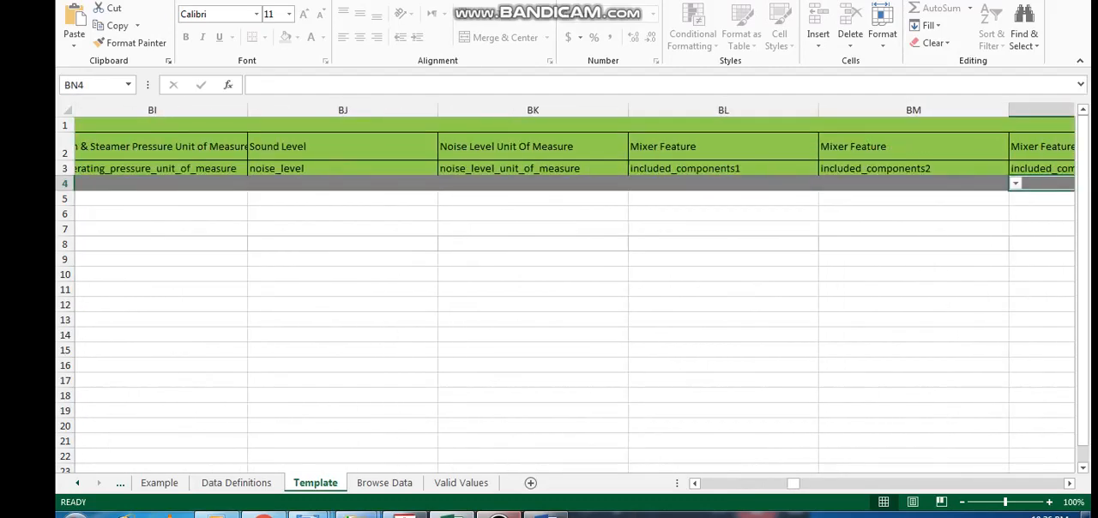
key(Right)
key(Right)
key(Right)
key(Right)
key(Right)
key(Right)
key(Right)
key(Right)
key(Right)
key(Right)
key(Right)
key(Right)
key(Right)
key(Right)
key(Right)
key(Right)
key(Right)
key(Right)
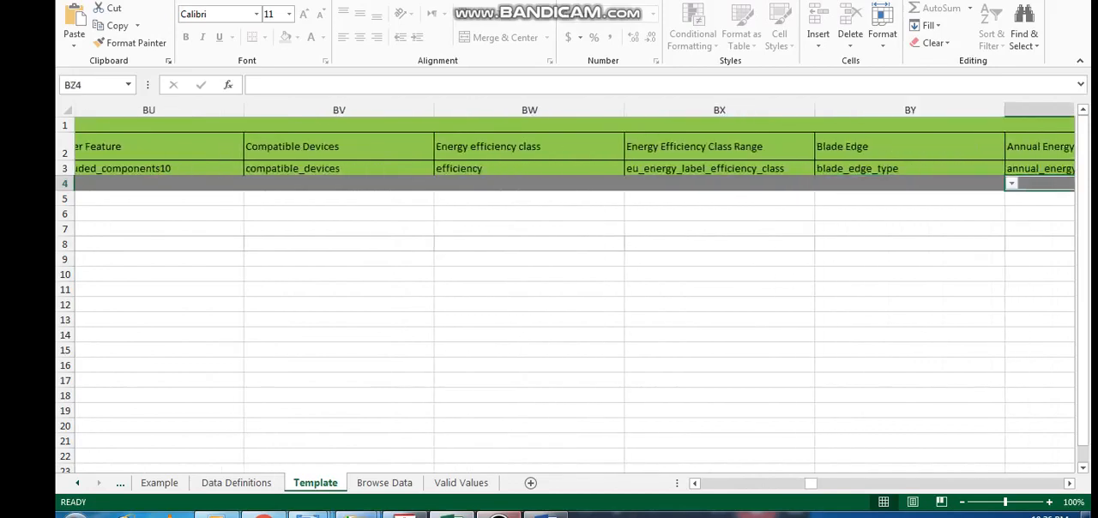
key(Right)
key(Right)
key(Right)
key(Right)
key(Right)
key(Right)
key(Right)
key(Right)
key(Right)
key(Right)
key(Right)
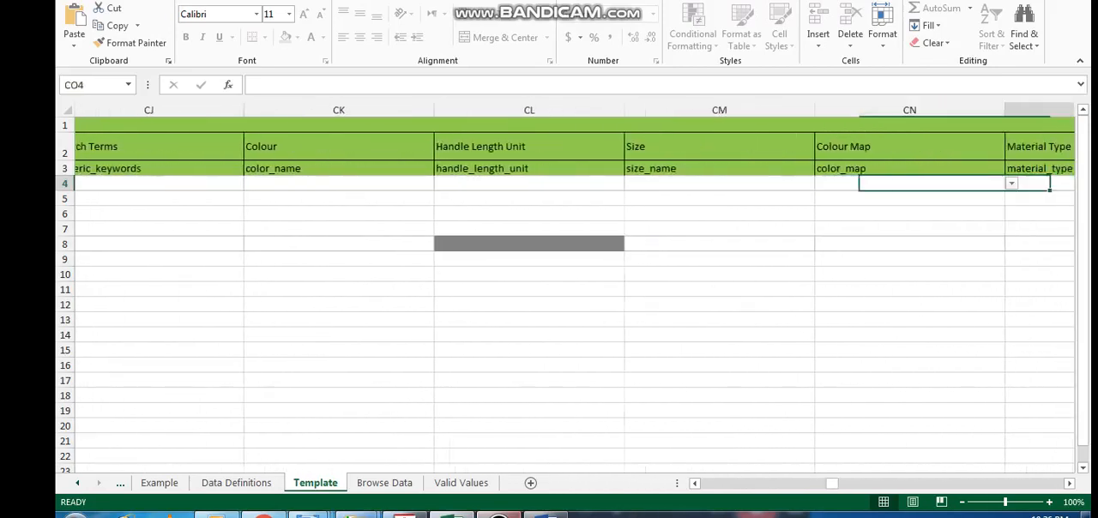
Look through the Dimensions columns in row 4 as far as Capacity
key(Right)
key(Right)
key(Right)
key(Right)
key(Right)
key(Right)
key(Right)
key(Right)
key(Right)
key(Right)
key(Right)
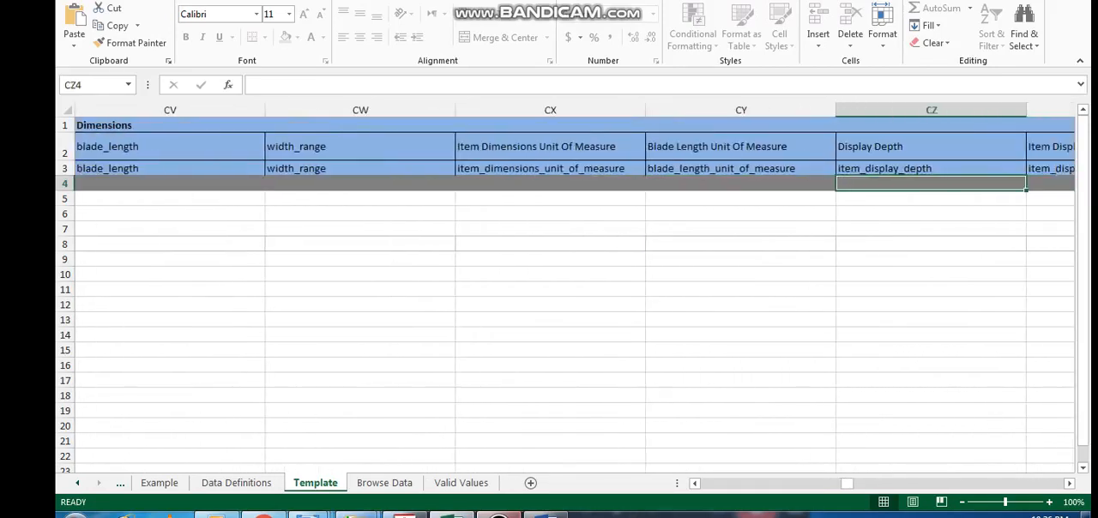
key(Right)
key(Right)
key(Right)
key(Right)
key(Right)
key(Right)
key(Right)
key(Right)
key(Right)
key(Right)
key(Right)
key(Right)
key(Right)
key(Right)
key(Right)
key(Right)
key(Right)
key(Right)
key(Right)
key(Right)
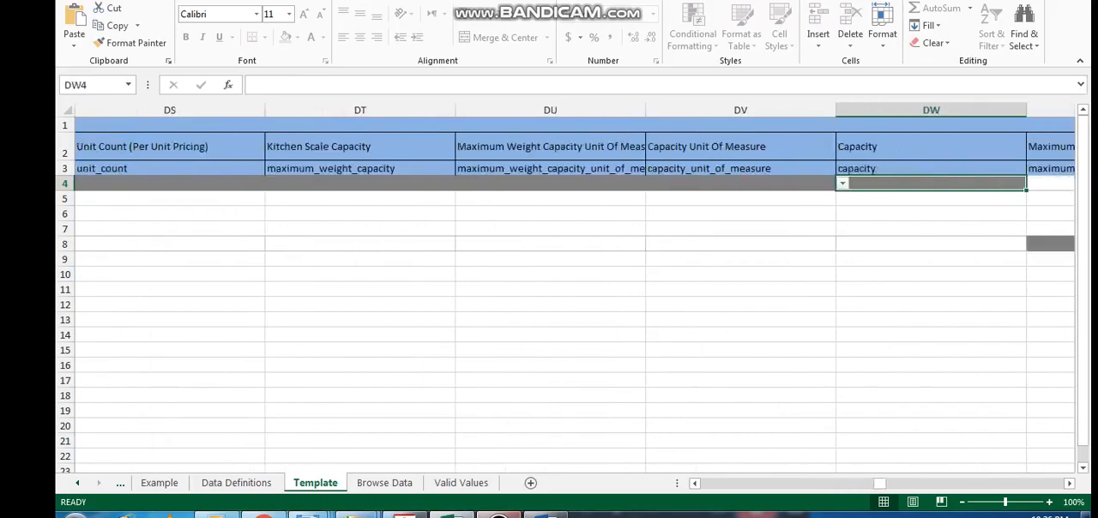
Look through the safety and warranty columns in row 4 and the Offer columns up to Is Gift Wrap Available
key(Right)
key(Right)
key(Right)
key(Right)
key(Right)
key(Right)
key(Right)
key(Right)
key(Right)
key(Right)
key(Right)
key(Right)
key(Right)
key(Right)
key(Right)
key(Right)
key(Right)
key(Right)
key(Right)
key(Right)
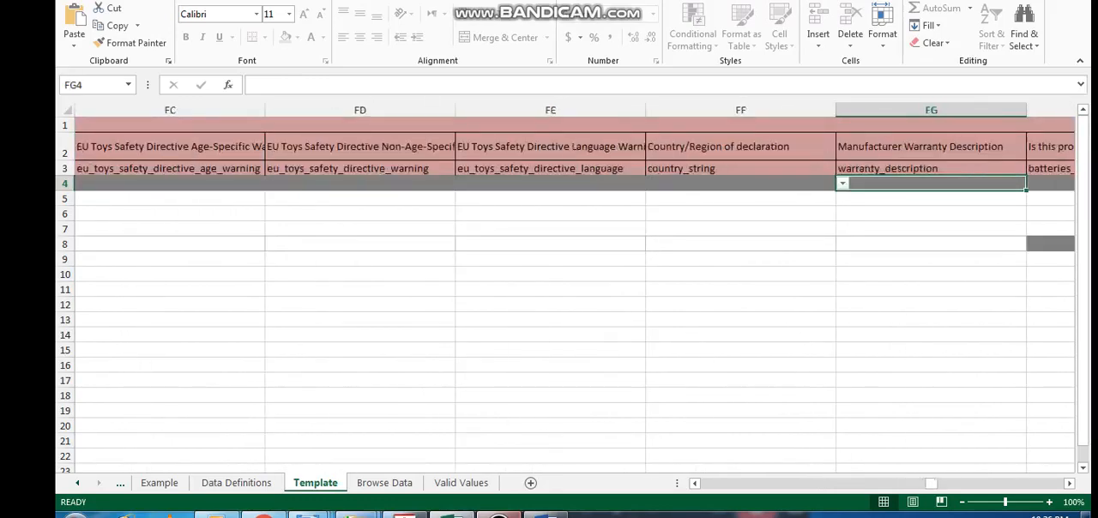
key(Right)
key(Right)
key(Right)
key(Right)
key(Right)
key(Right)
key(Right)
key(Right)
key(Right)
key(Right)
key(Right)
key(Right)
key(Right)
key(Right)
key(Right)
key(Right)
key(Right)
key(Right)
key(Right)
key(Right)
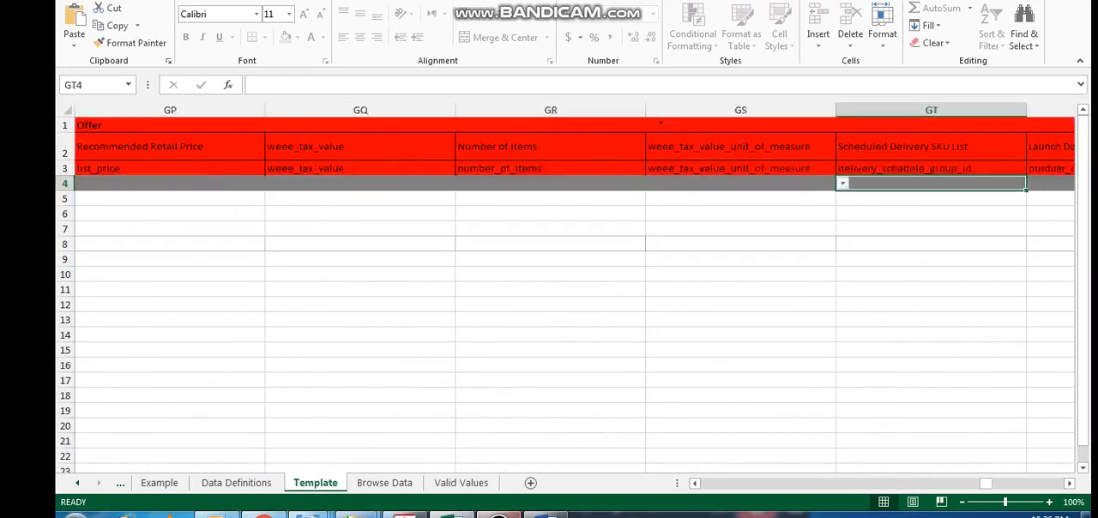
key(Left)
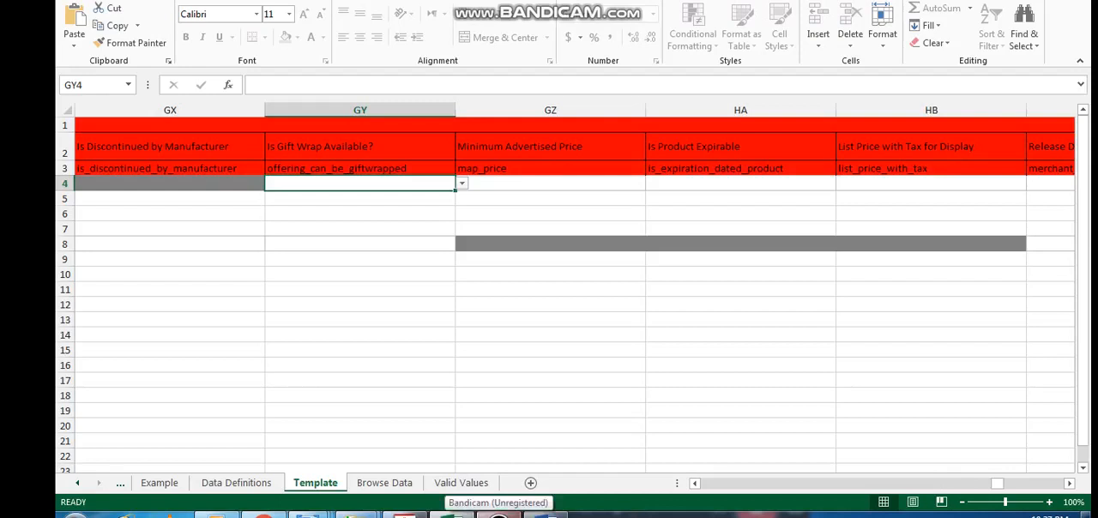
click(498, 515)
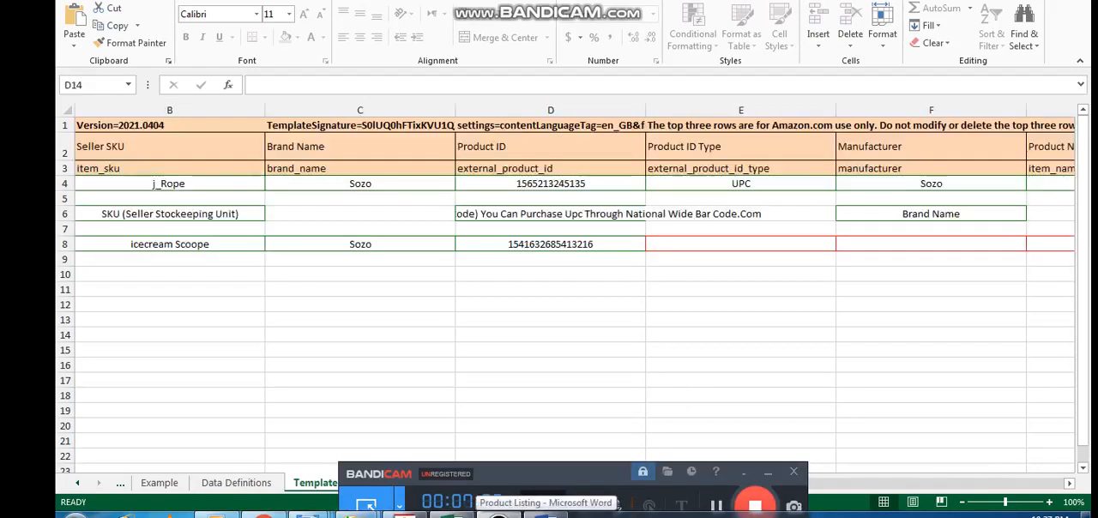
click(498, 515)
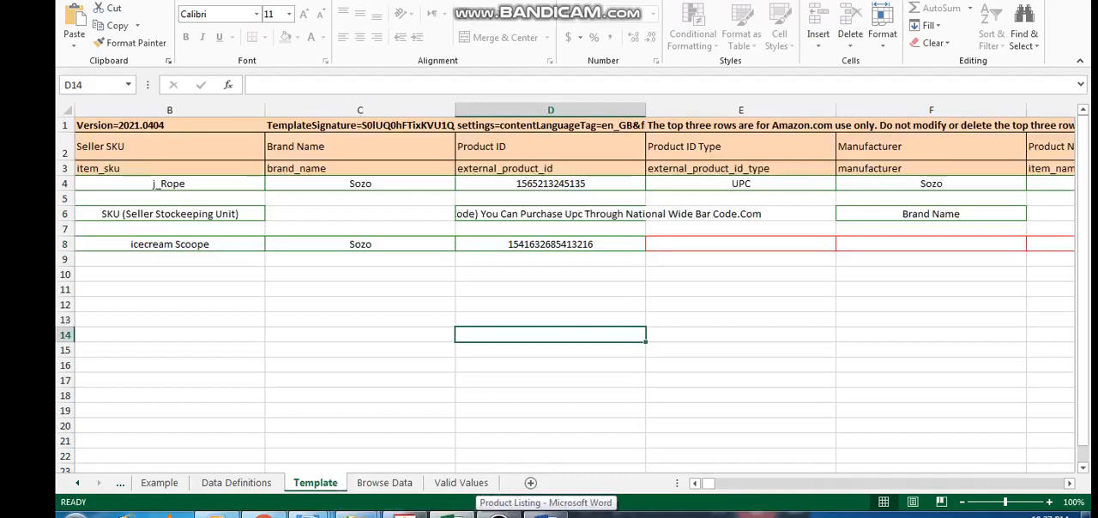
click(740, 275)
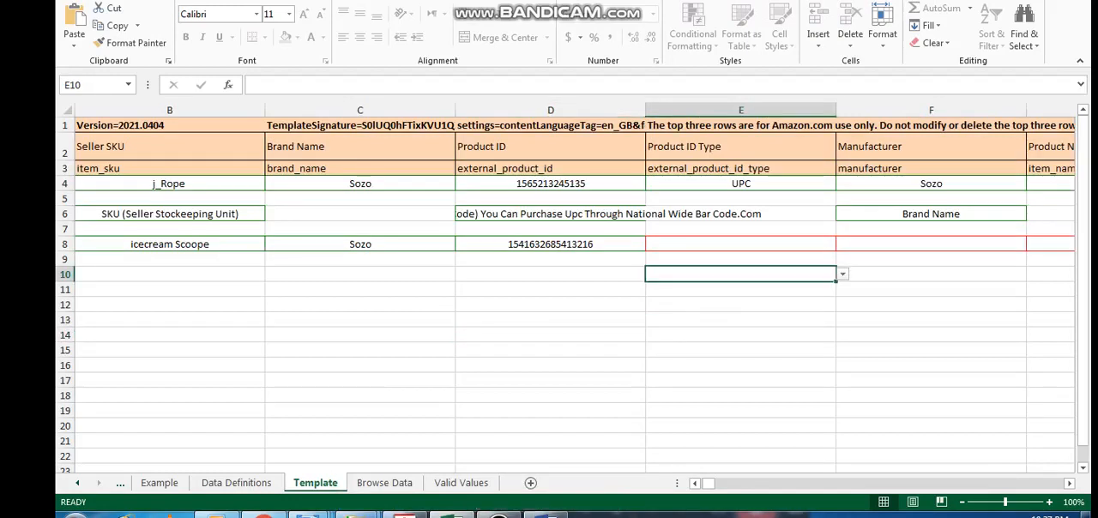
click(740, 184)
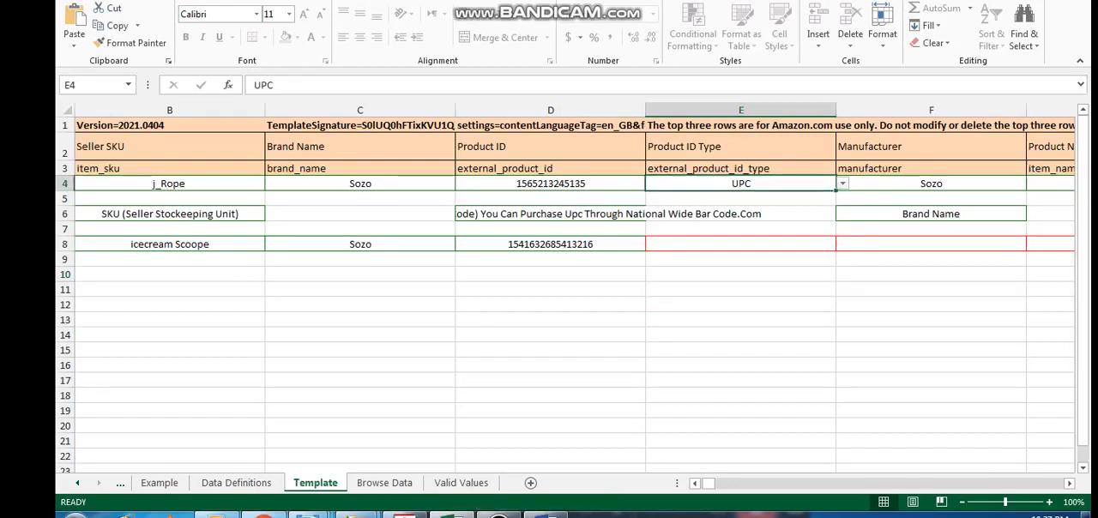
Review the ice cream scoop's Seller SKU, Brand Name and Product ID entries in row 8
click(170, 244)
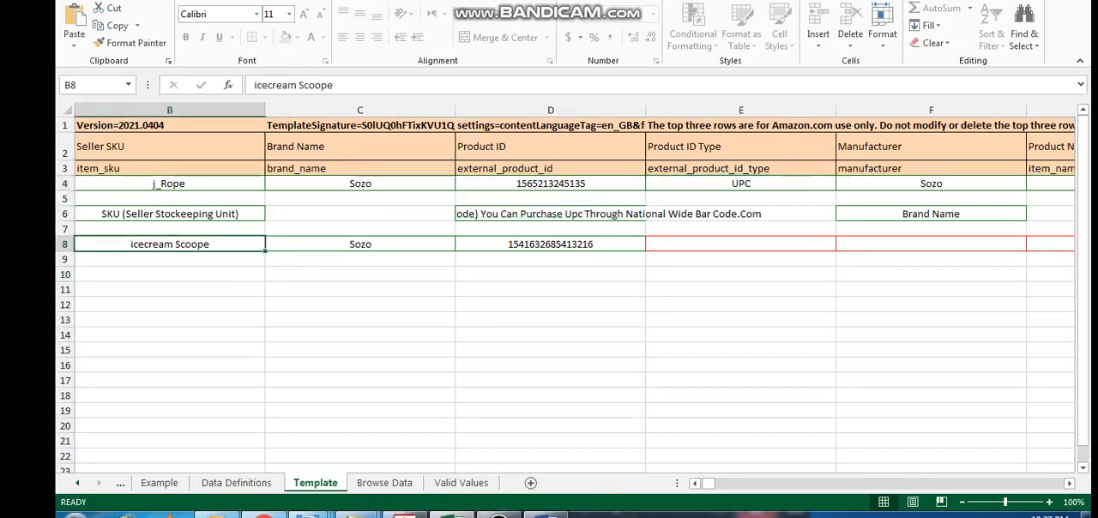
click(169, 274)
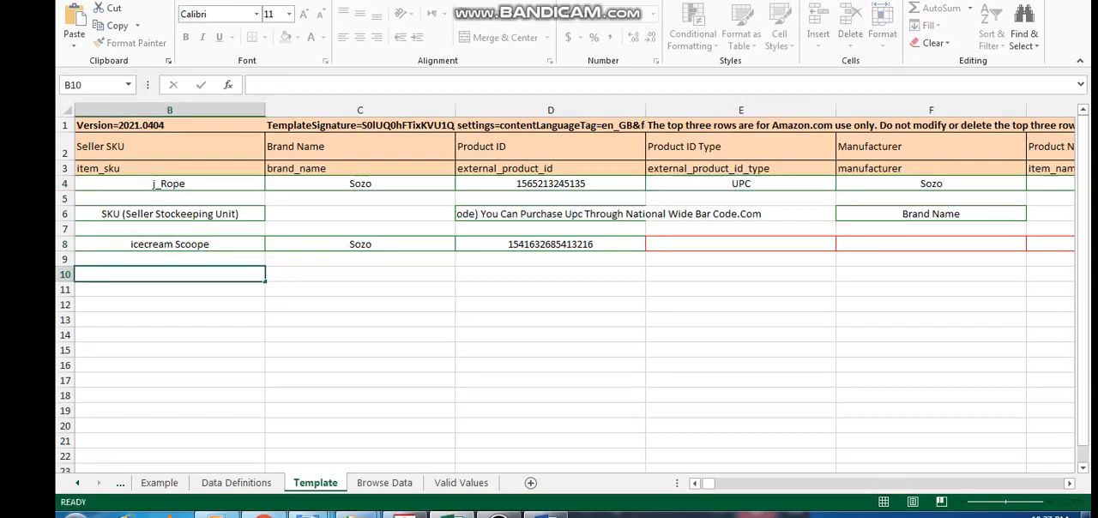
click(170, 245)
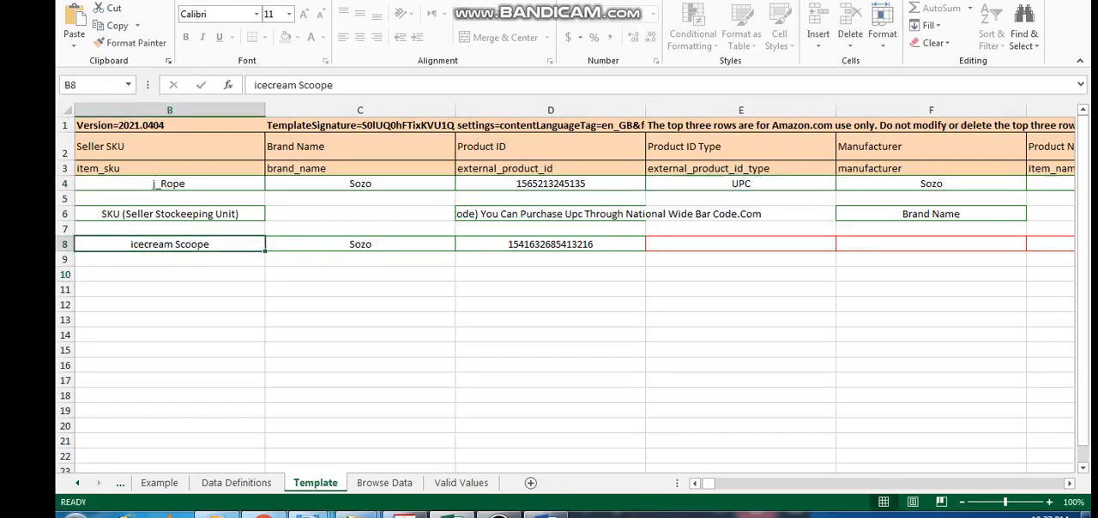
click(360, 245)
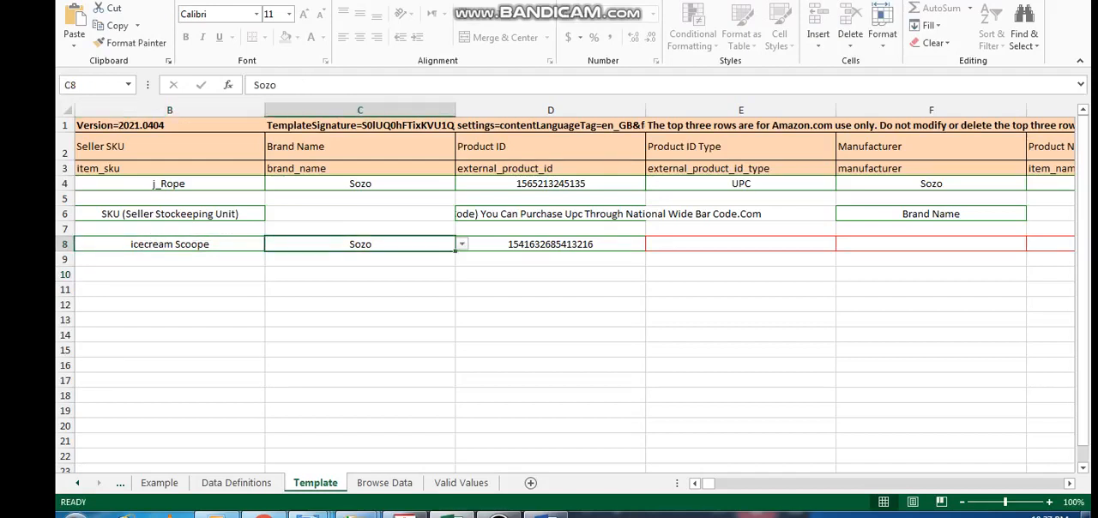
click(360, 147)
click(360, 244)
click(550, 245)
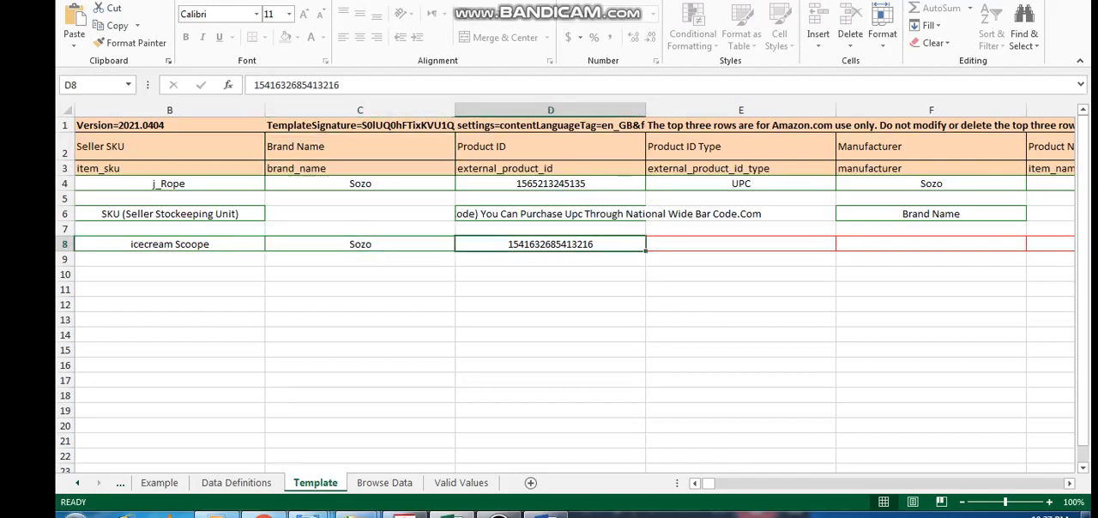
click(551, 229)
click(550, 244)
Check the Product ID Type, Manufacturer and Product Name cells in the ice cream scoop's row 8
click(741, 245)
click(930, 244)
click(741, 244)
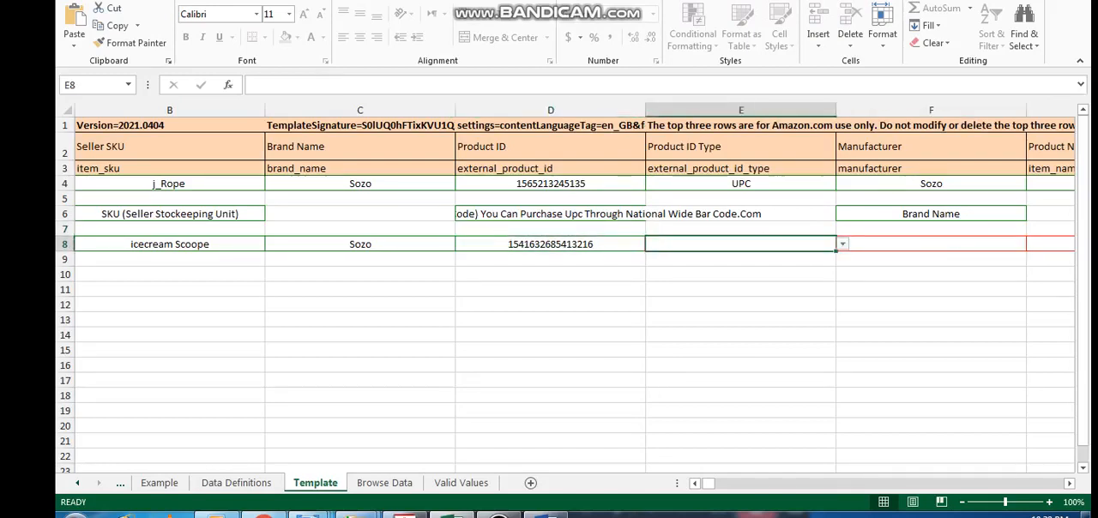
click(930, 245)
click(1050, 244)
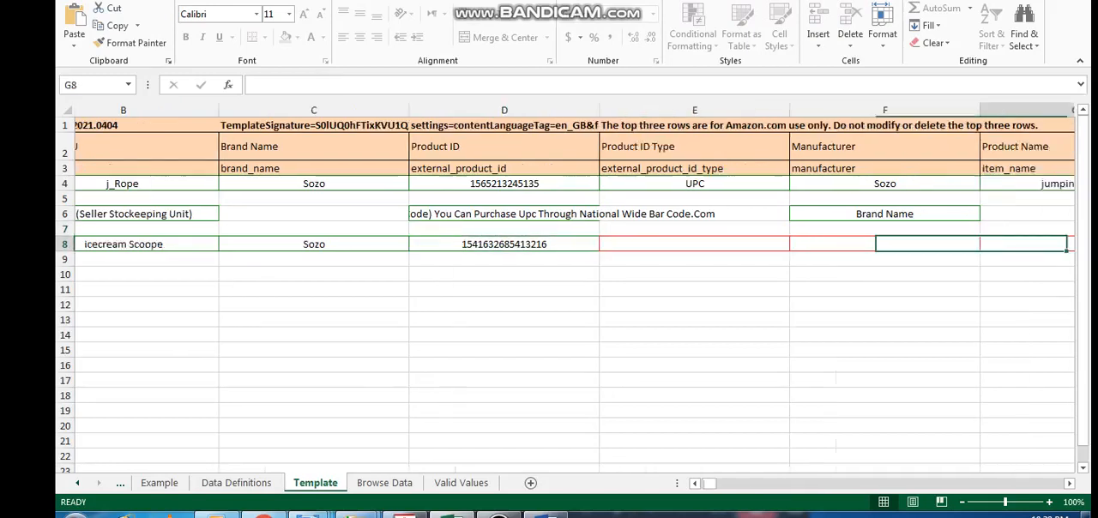
click(551, 245)
key(Right)
key(Right)
key(Right)
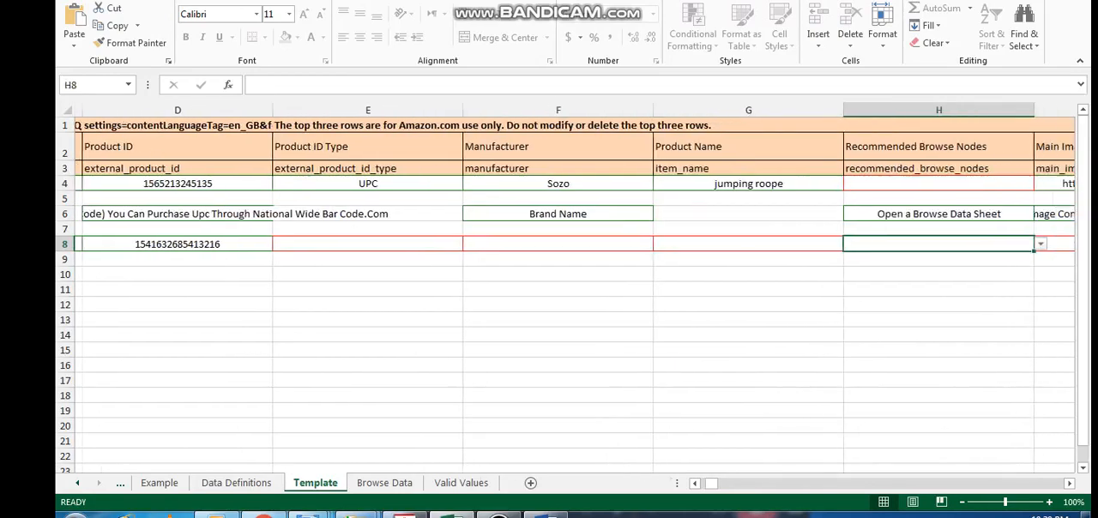
Check the scoop's Recommended Browse Nodes and Main Image URL cells in row 8 and consult the Browse Data sheet
key(Left)
key(Up)
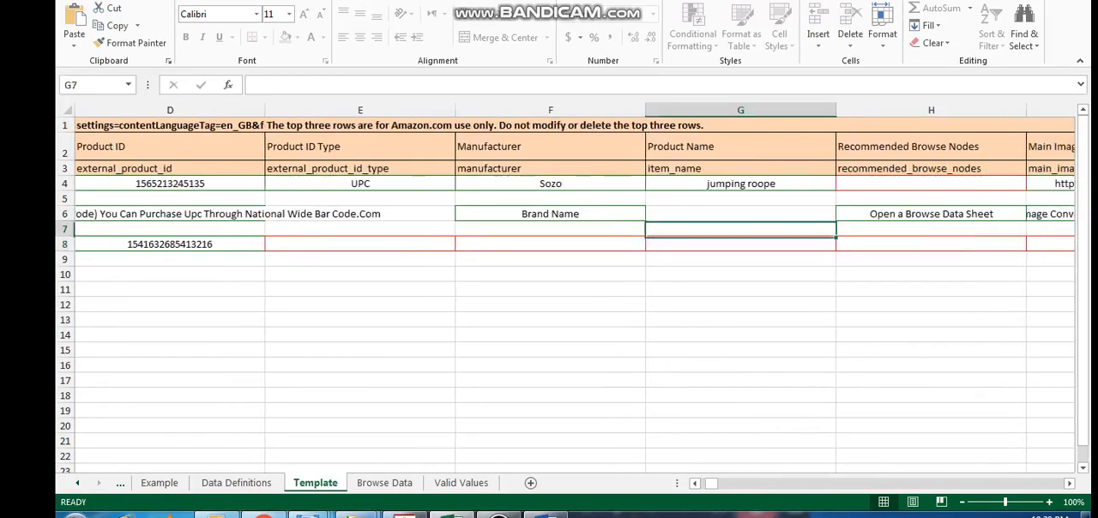
key(Down)
key(Right)
key(Right)
key(Right)
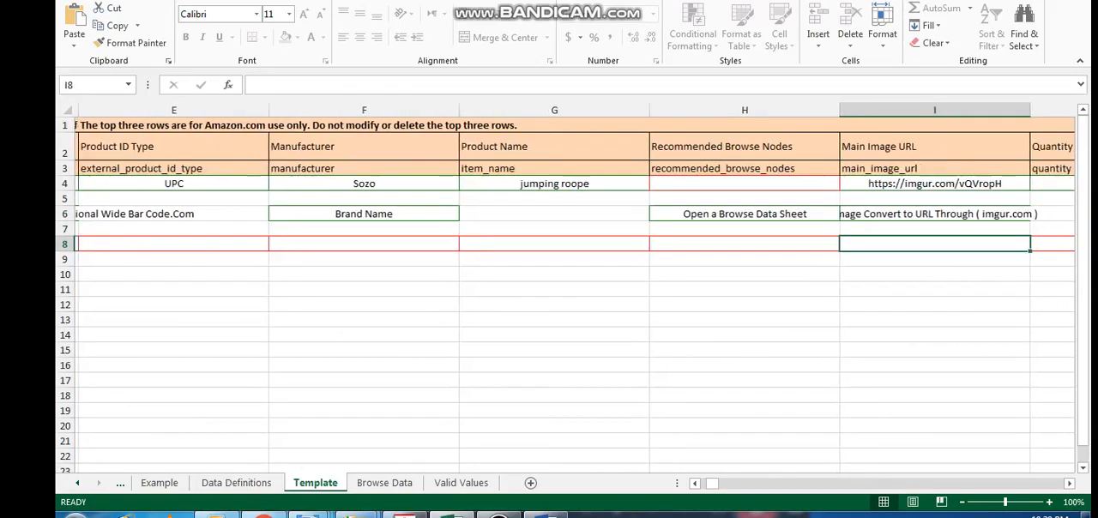
key(Left)
key(Left)
key(Left)
key(Right)
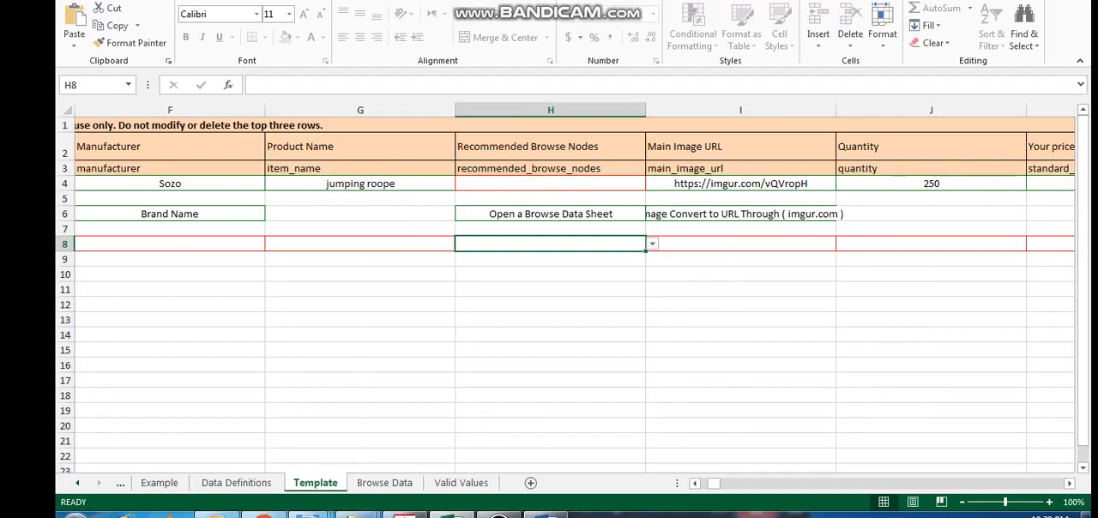
click(384, 483)
click(314, 482)
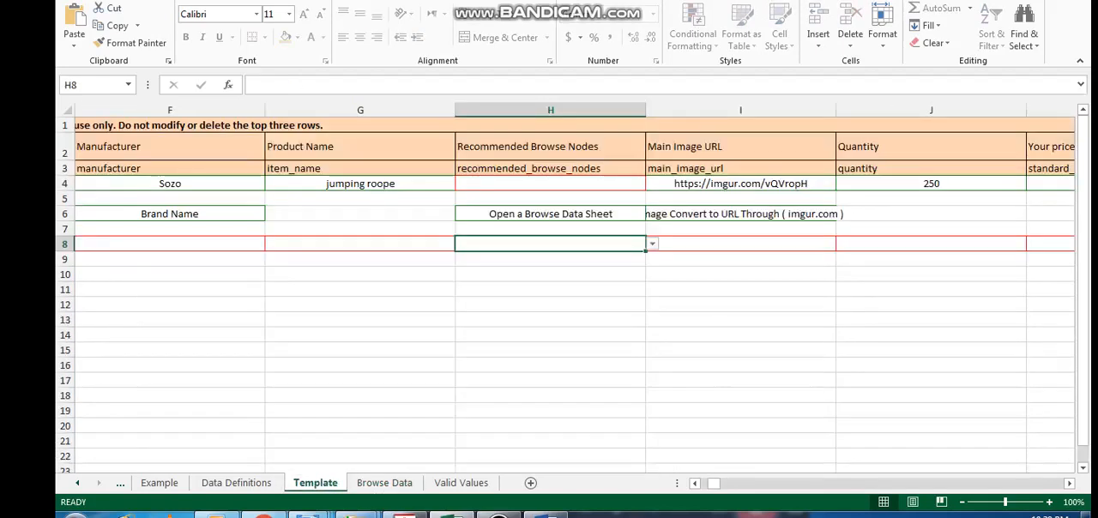
Check the Quantity and Your price cells in row 8 and return to the scoop's Product ID Type cell
key(Right)
key(Right)
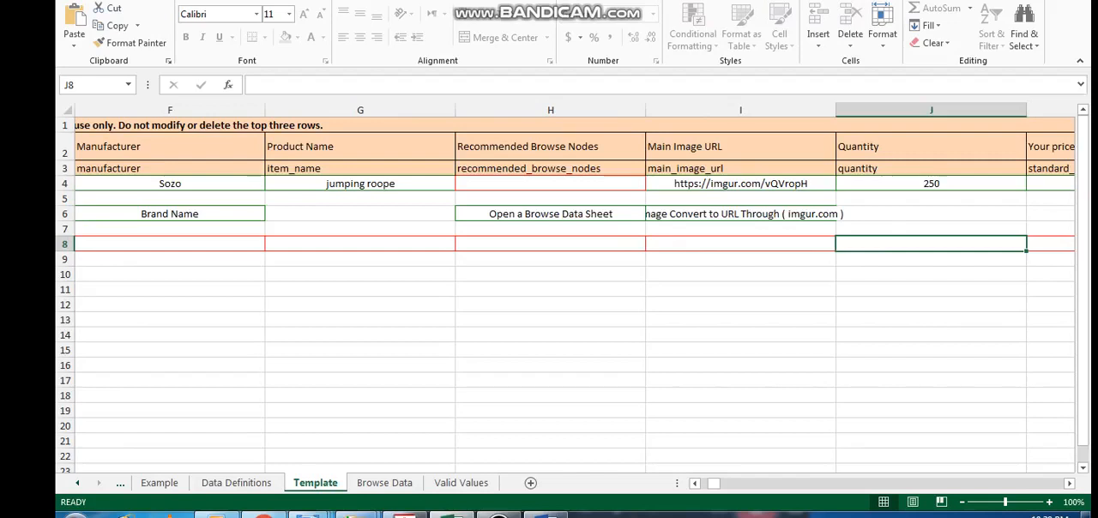
key(Right)
key(Left)
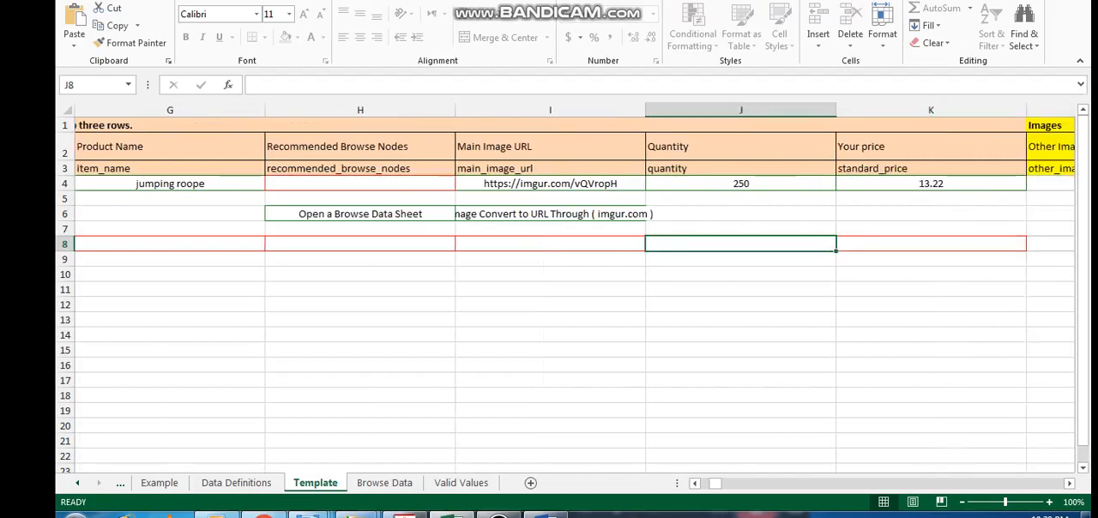
key(Right)
key(Right)
key(Left)
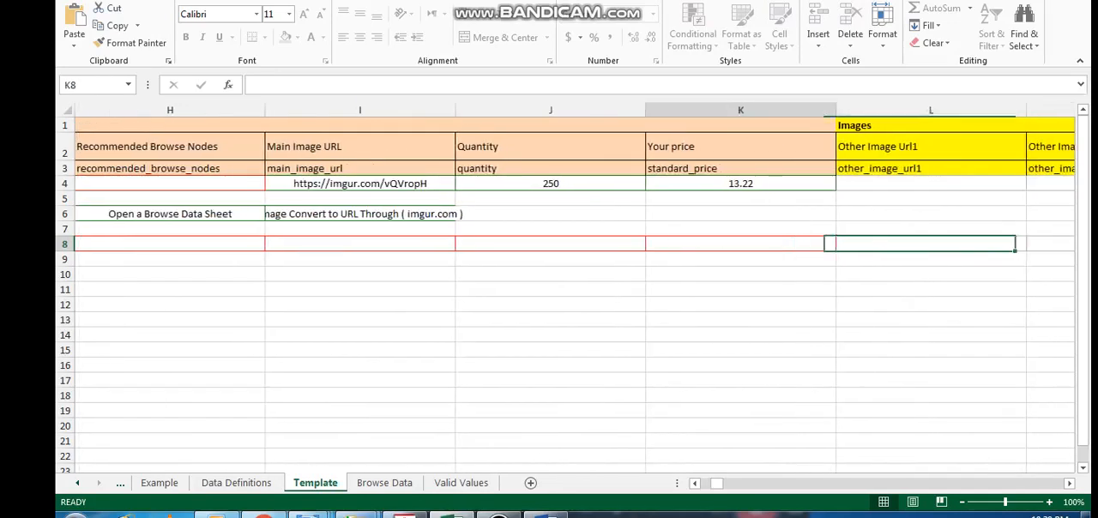
key(Left)
key(Left)
key(Left)
key(Left)
key(Left)
key(Left)
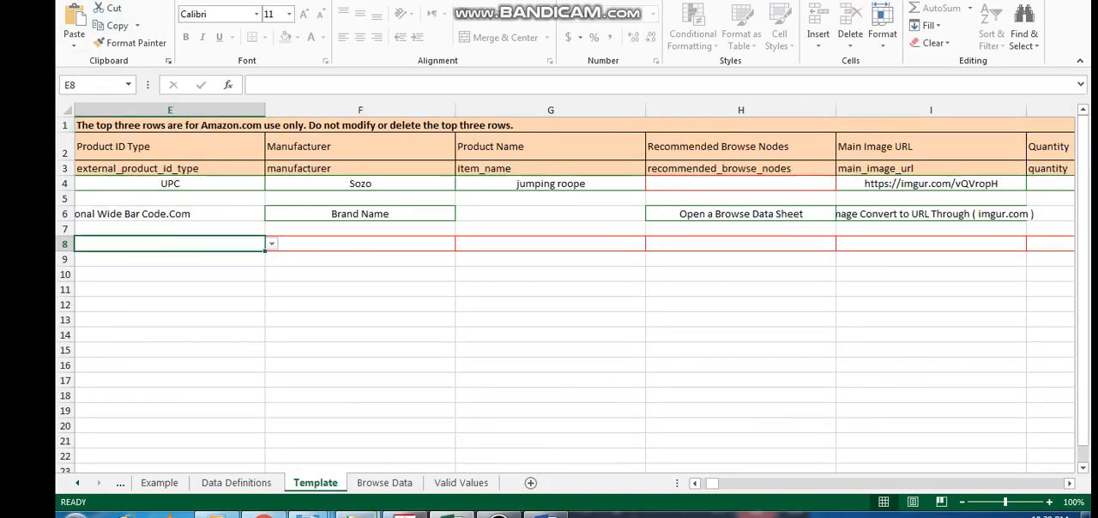
Open Add Products via Upload in Amazon Seller Central and set the file type to Inventory Files for Specific Categories
click(499, 515)
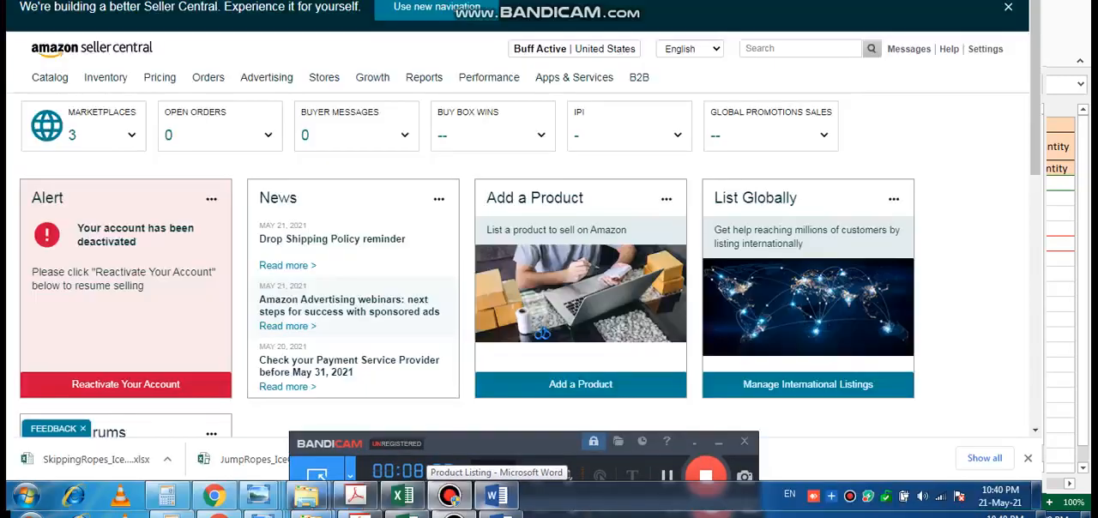
mouse_move(105, 77)
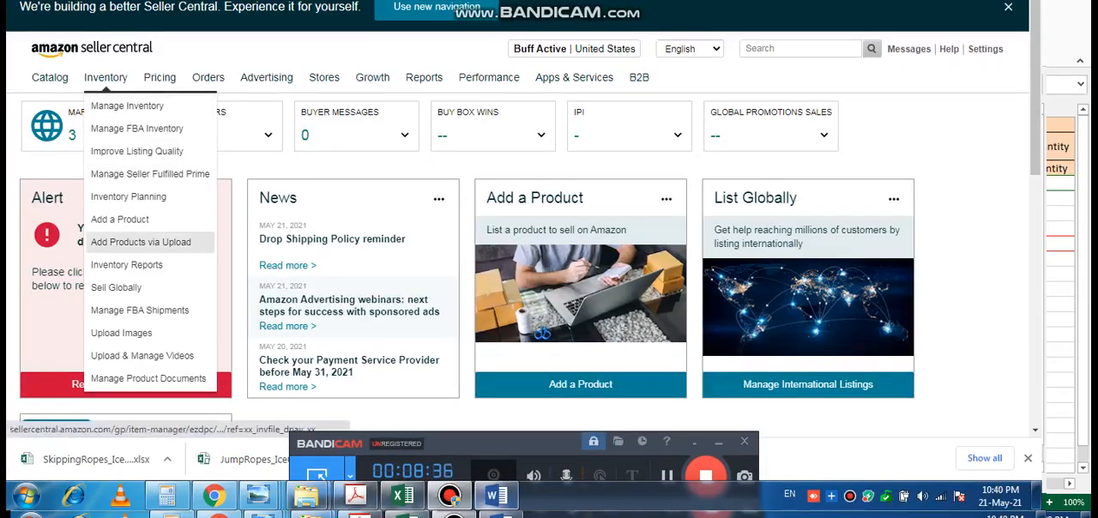
click(142, 242)
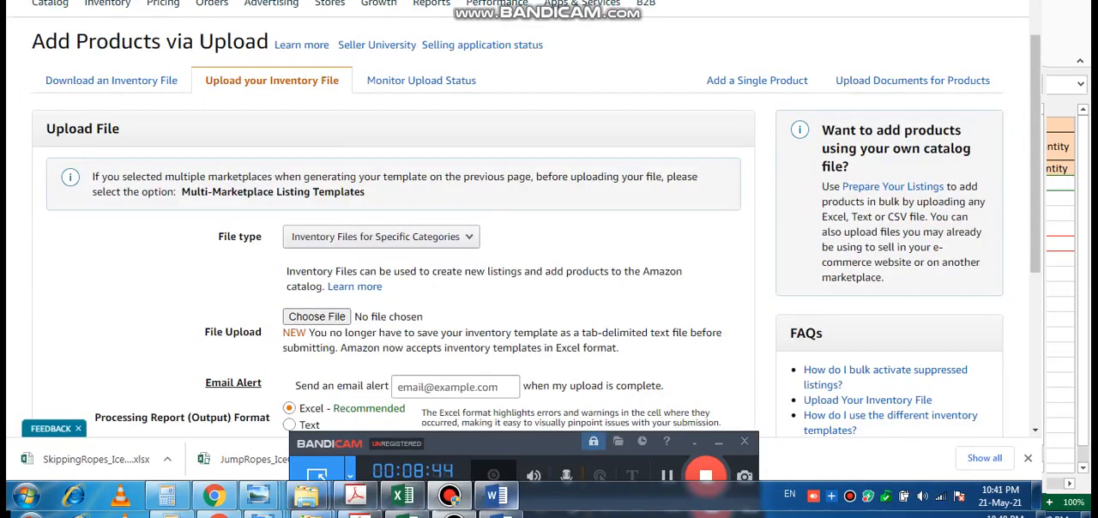
click(381, 236)
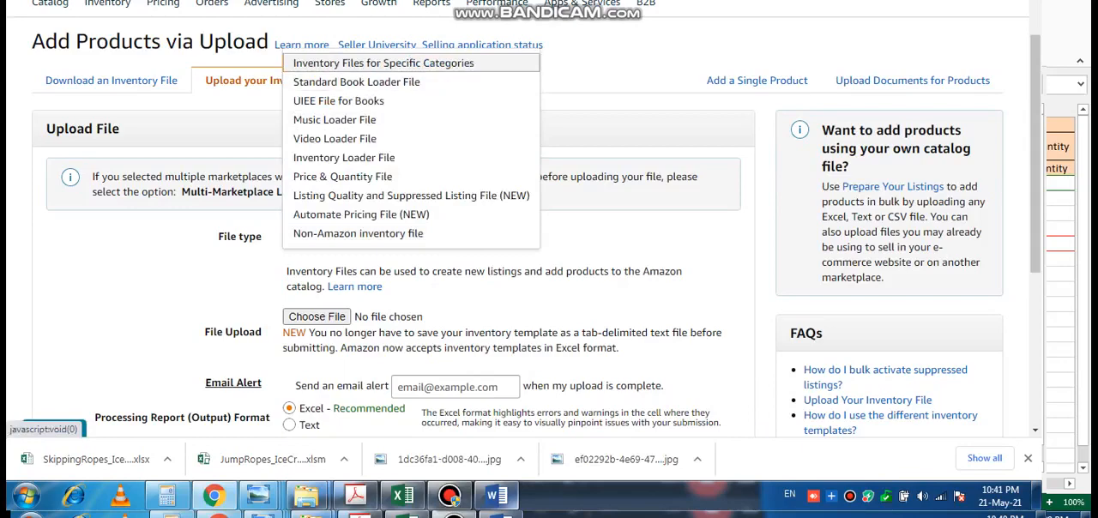
click(384, 64)
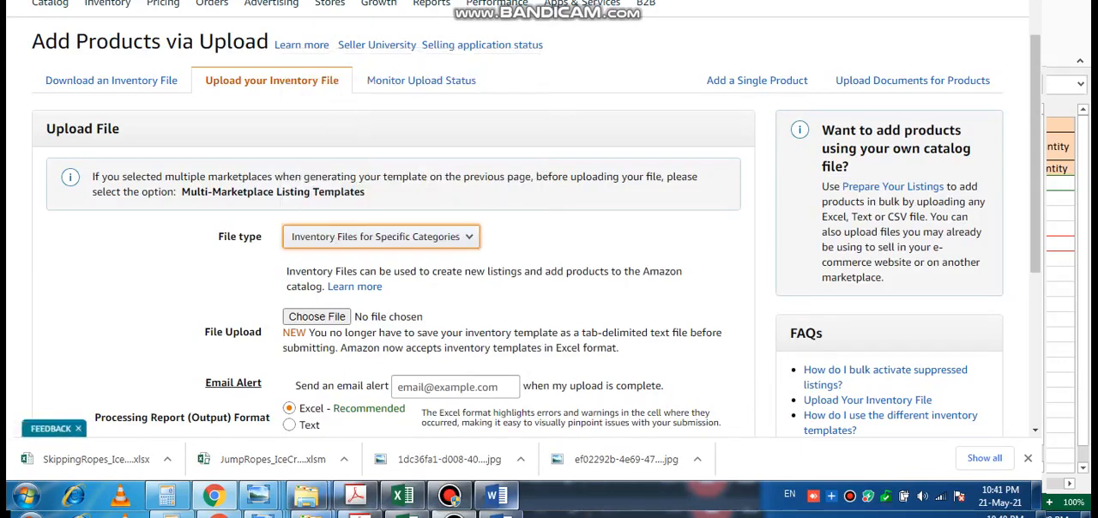
Attach the JumpRopes_IceCreamScoops 2 workbook as the inventory file and upload it with the Excel processing report format
scroll(393, 257, down, 1)
scroll(532, 257, down, 2)
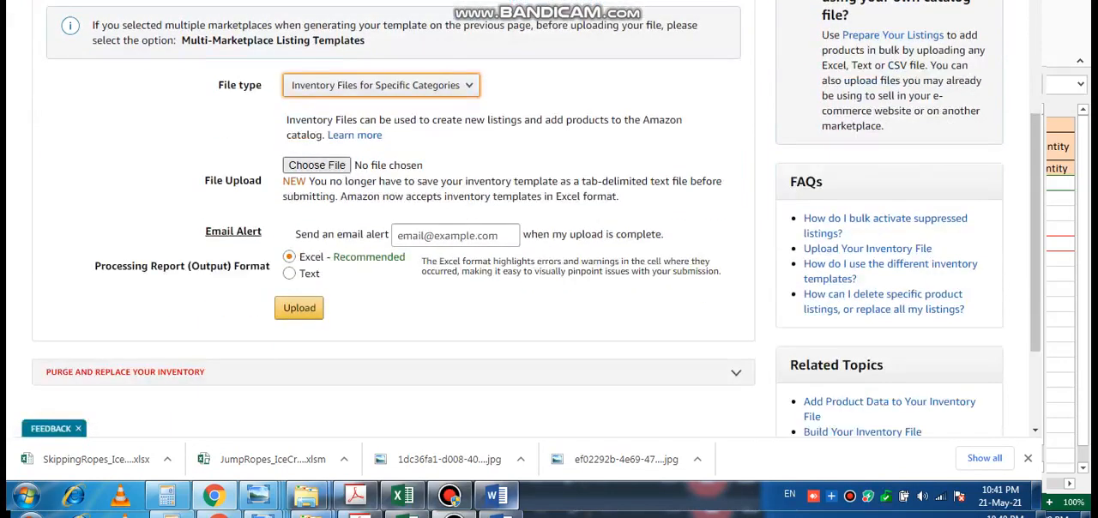
click(317, 165)
click(449, 496)
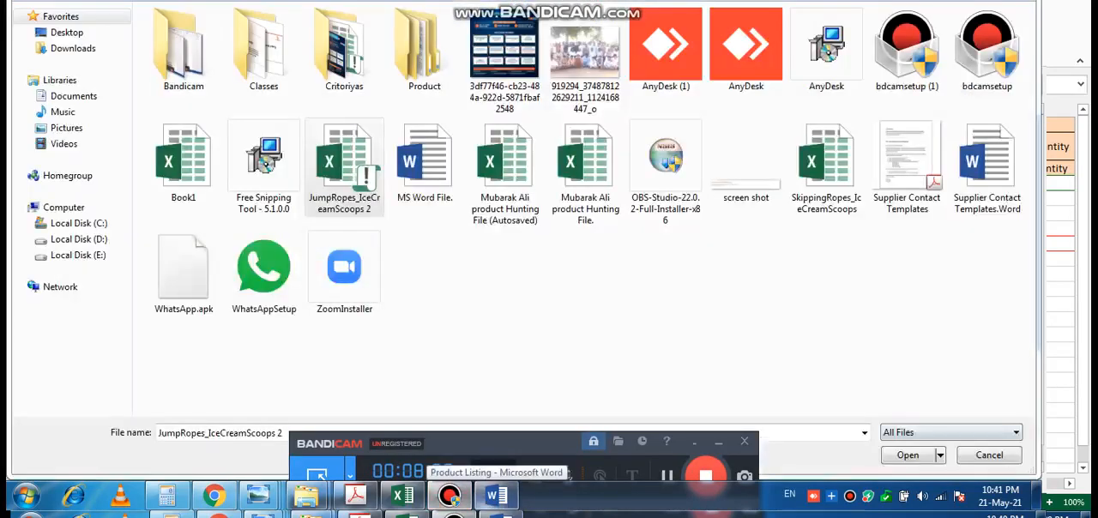
key(Return)
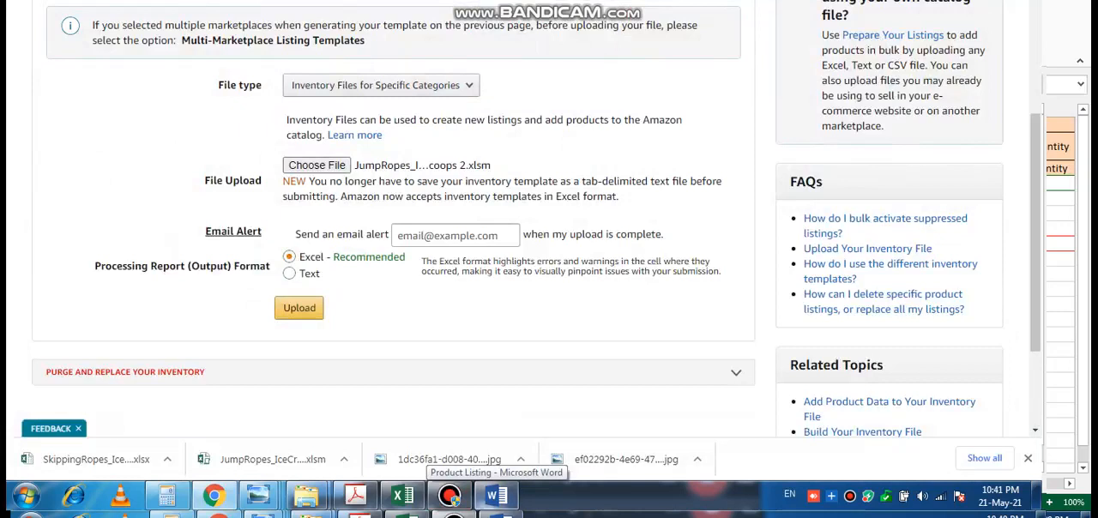
click(450, 495)
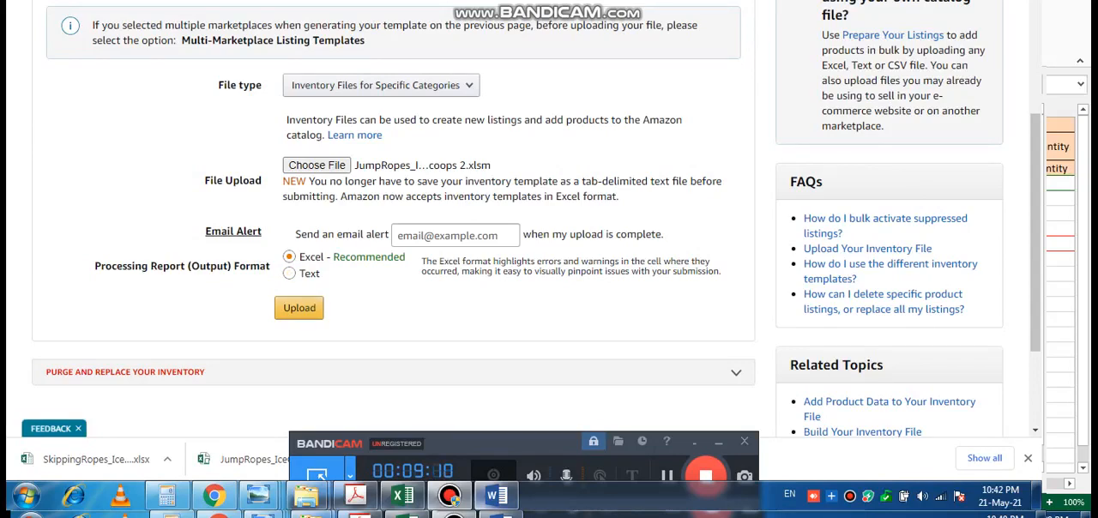
click(300, 307)
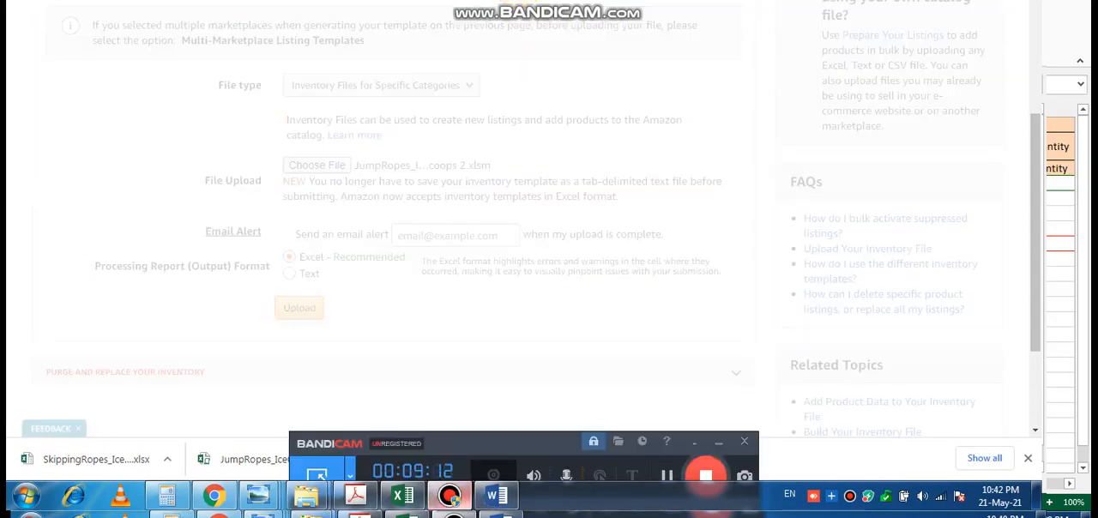